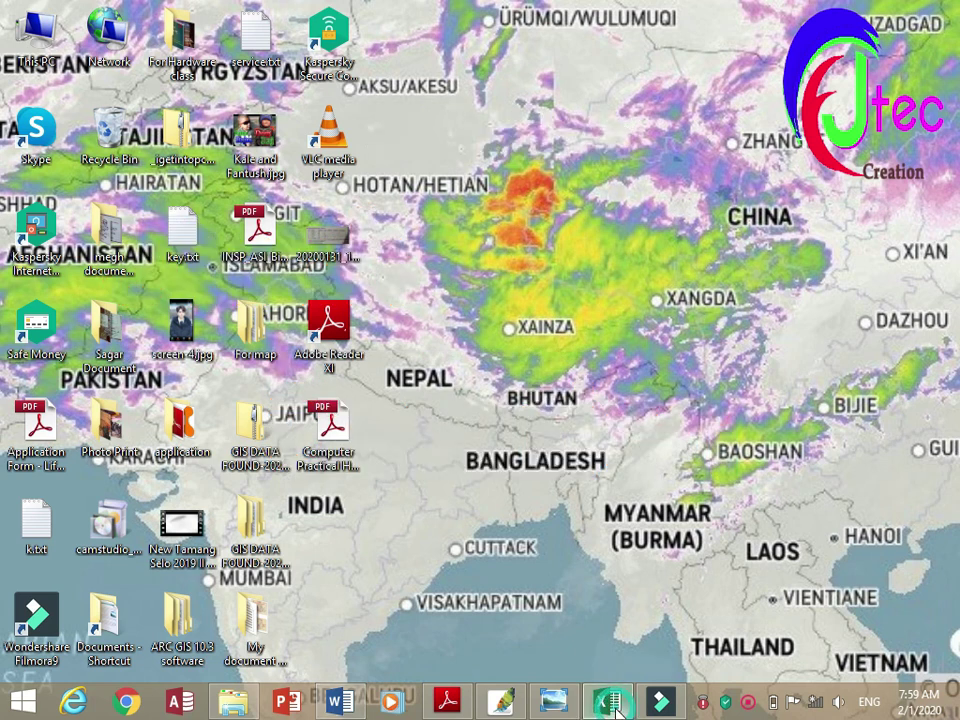
- Bring the blank Book1 Excel workbook up from the taskbar
left_click(609, 703)
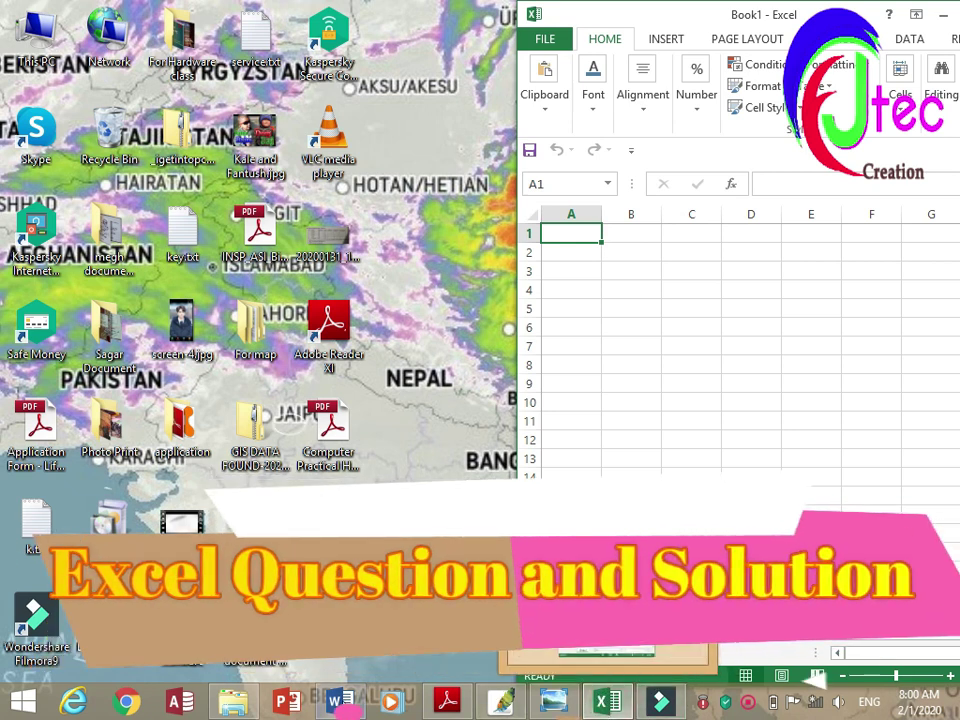
- Show the Word salary-sheet exercise, zoom it to 100% and scroll to the salary table
left_click(340, 703)
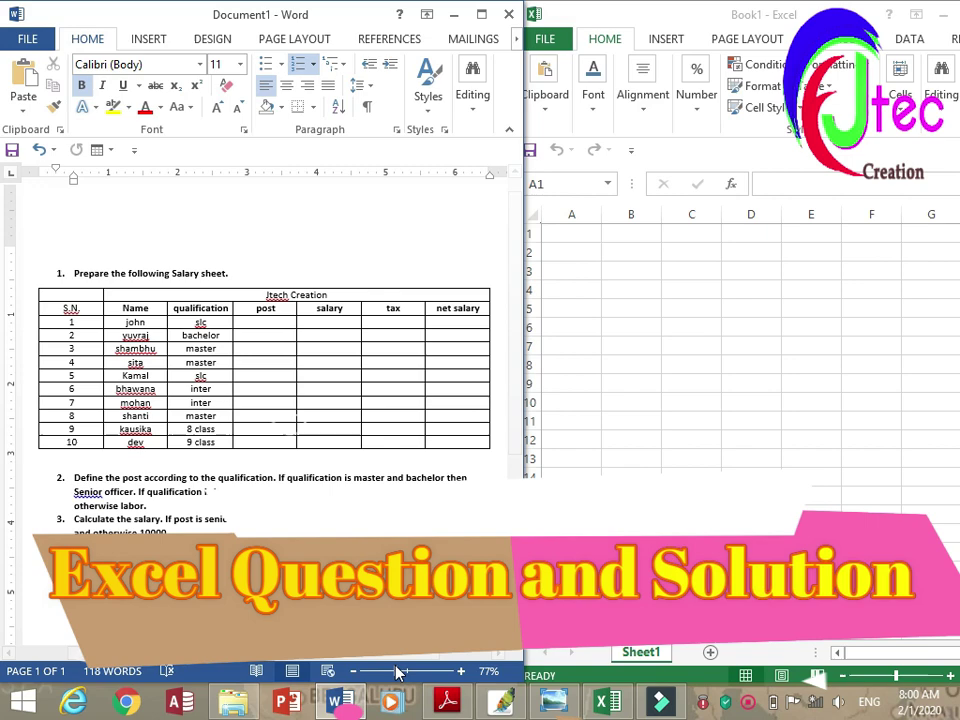
mouse_move(397, 672)
left_mouse_down()
mouse_move(415, 674)
mouse_move(405, 672)
left_mouse_up()
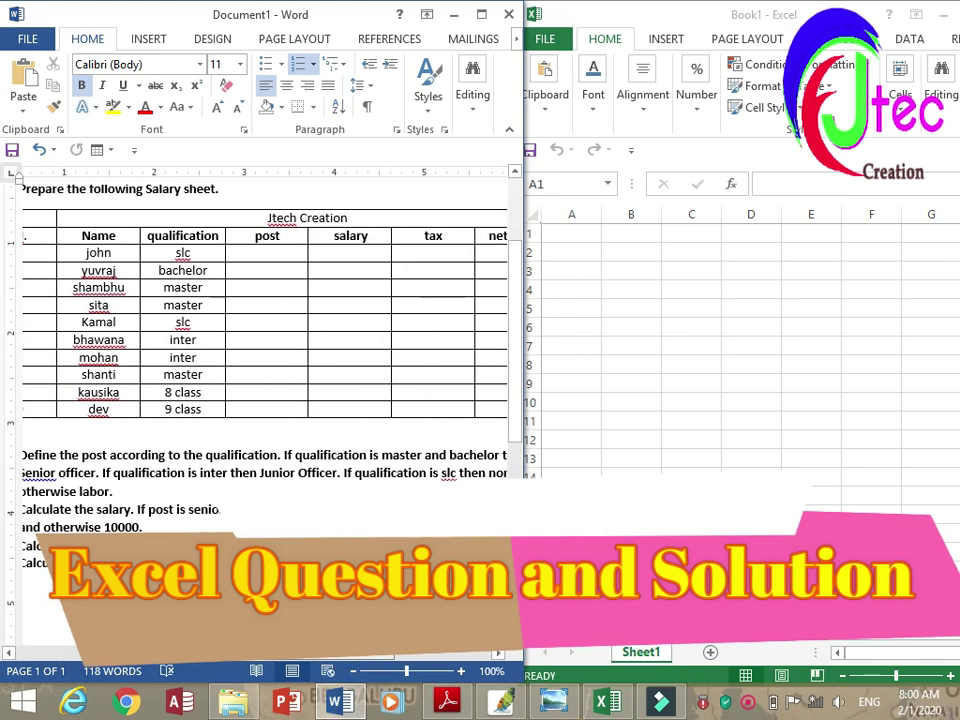
left_click_drag(519, 378, 521, 302)
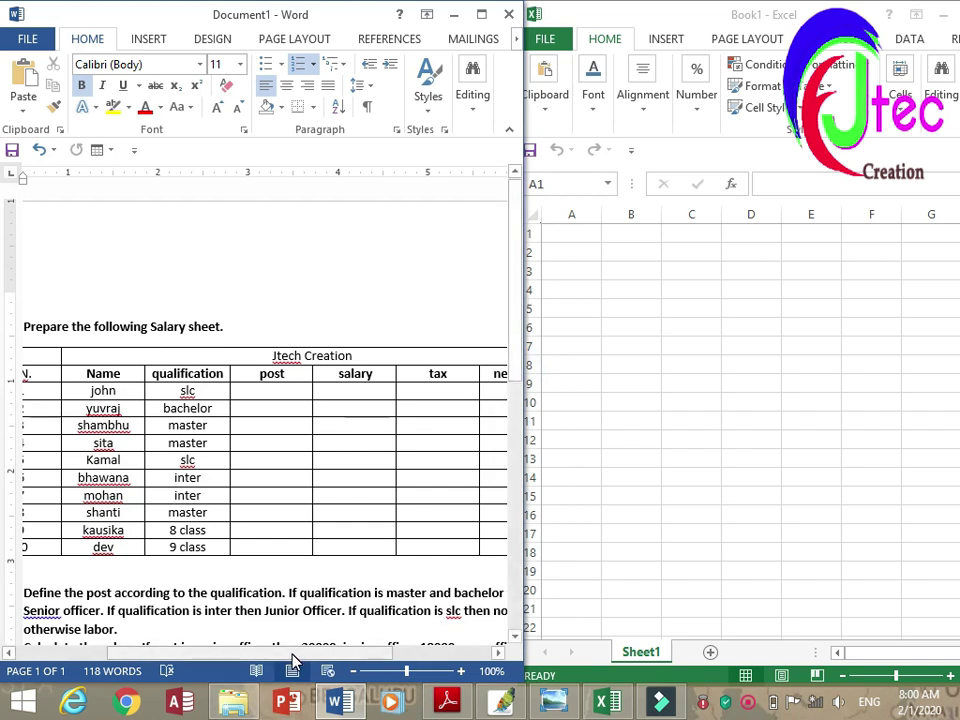
left_click_drag(296, 652, 252, 655)
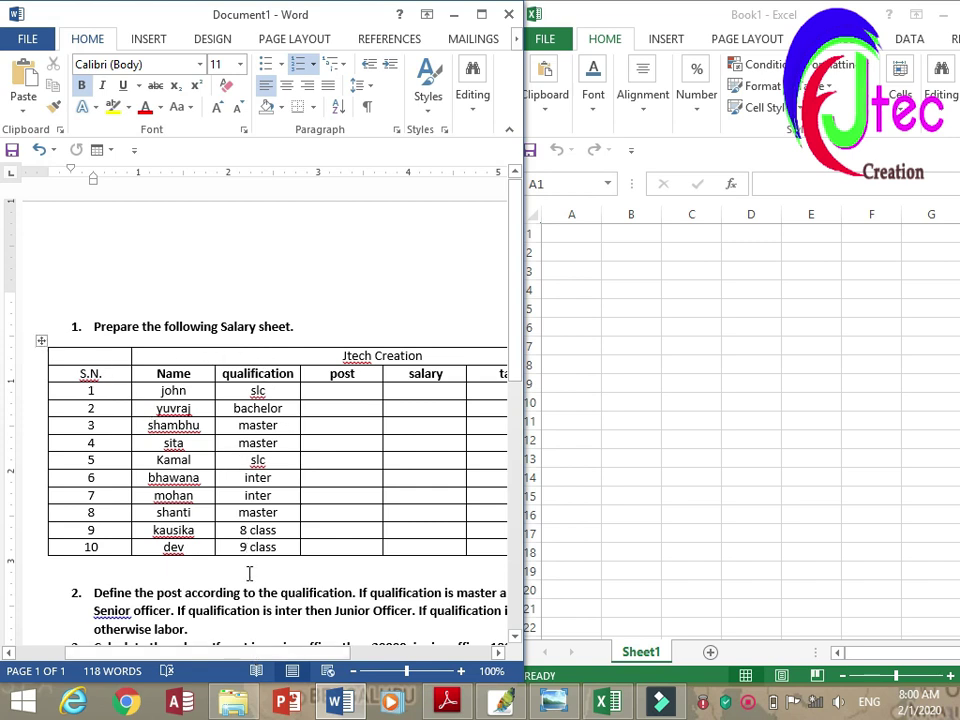
mouse_move(232, 655)
left_mouse_down()
mouse_move(287, 657)
mouse_move(203, 648)
left_mouse_up()
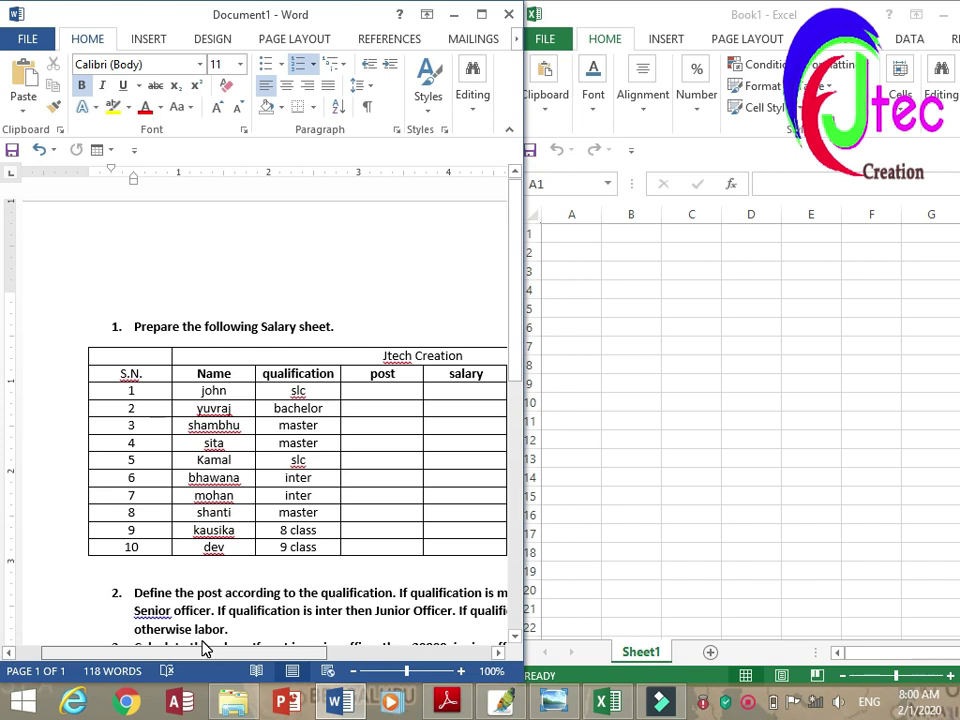
- Type the headers S.N., Name, Qualification and Post into cells A2 through D2
left_click(576, 258)
left_click(576, 252)
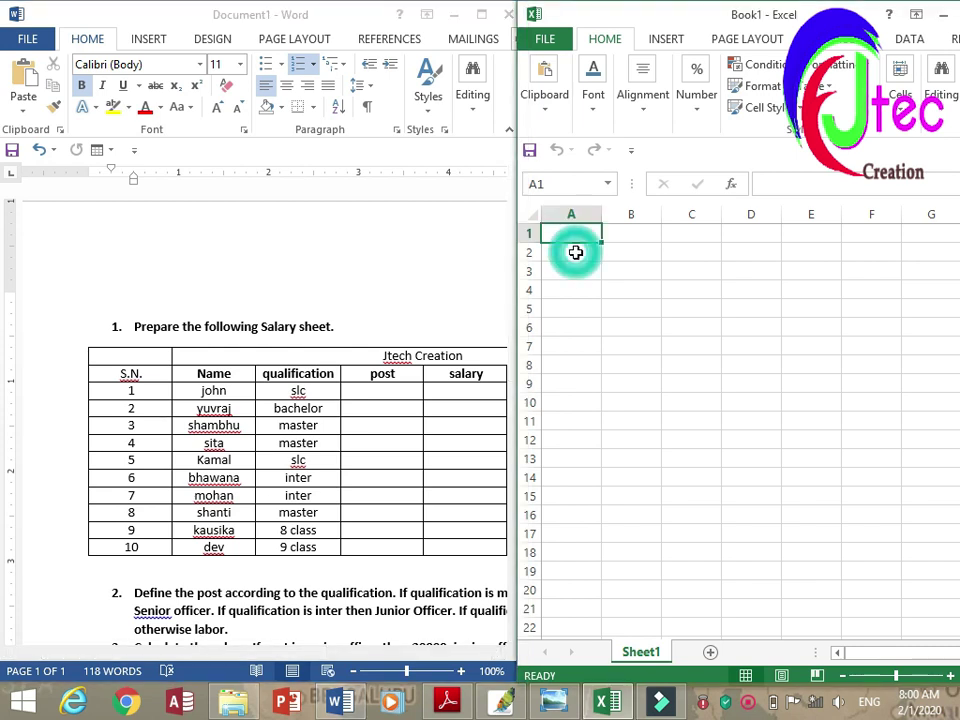
type("S.")
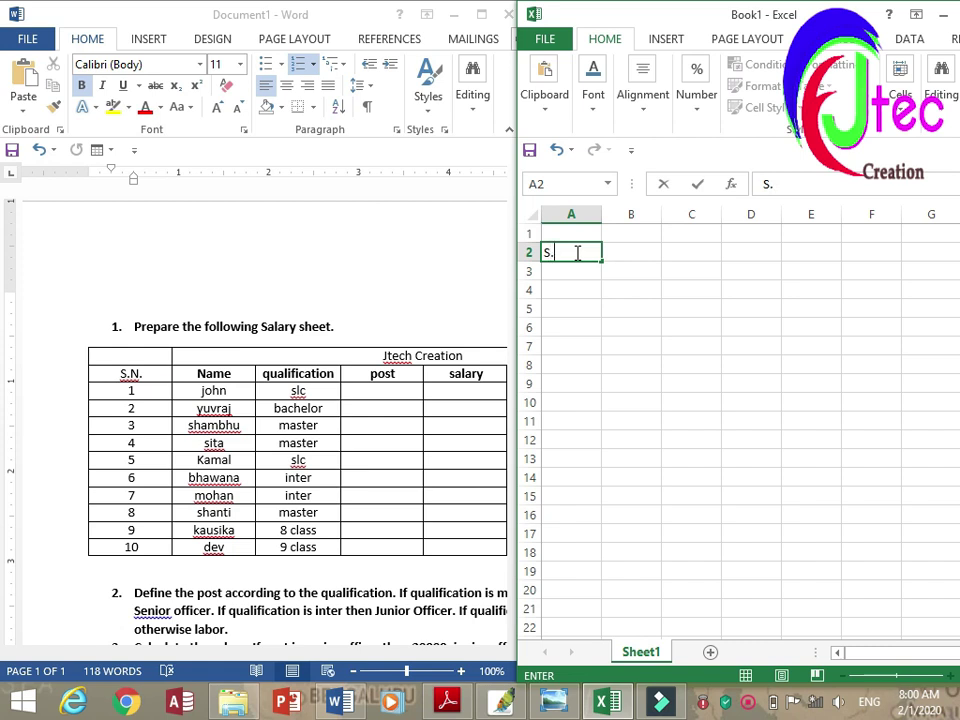
type("N.")
key("Tab")
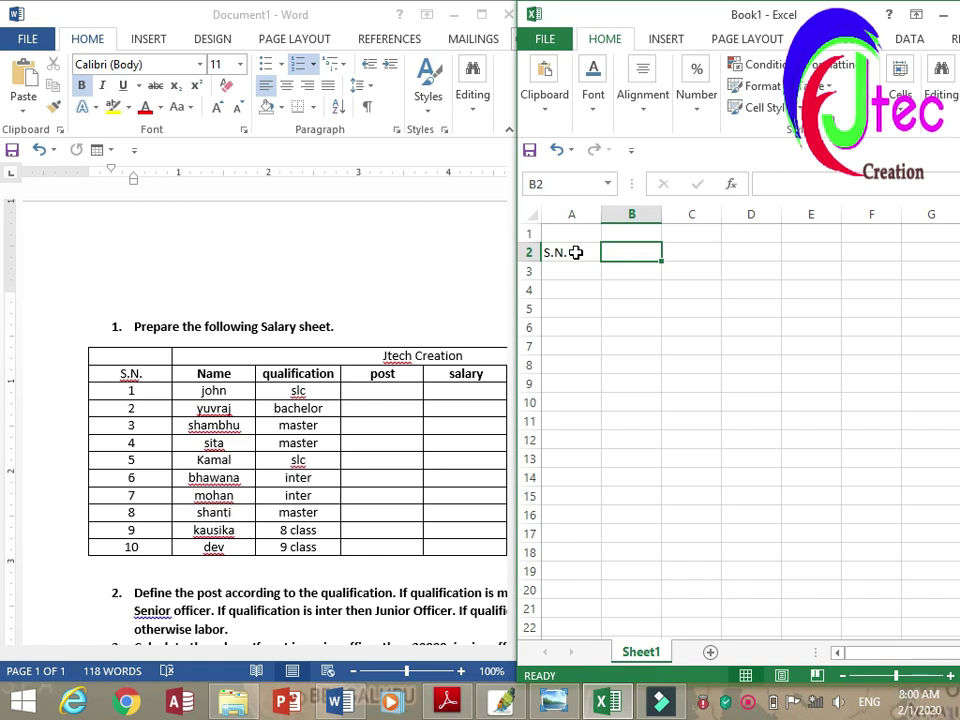
type("Name")
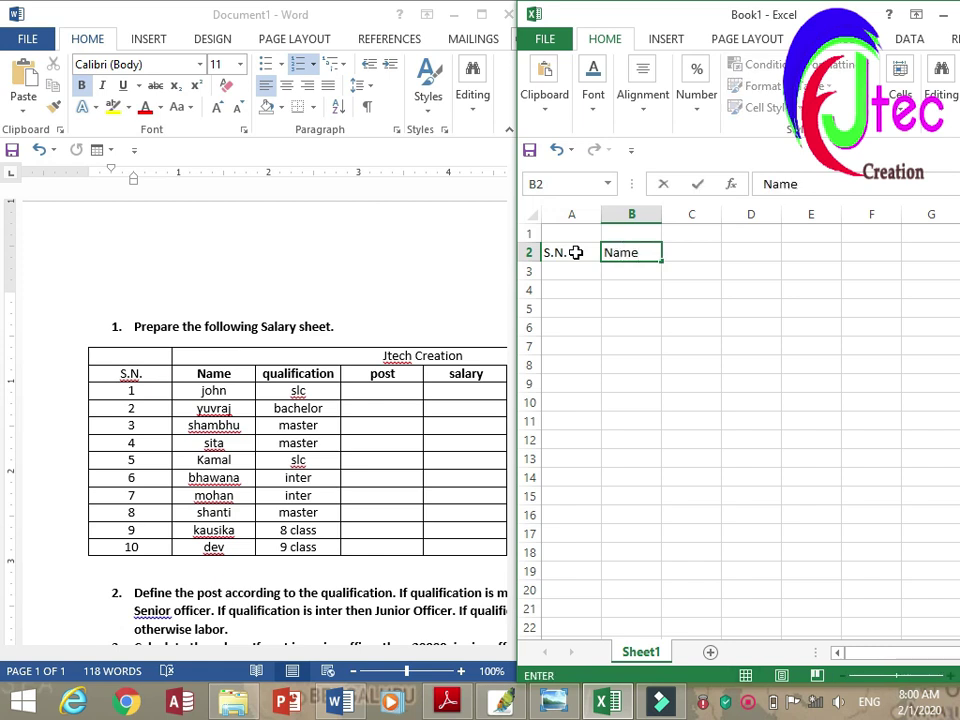
key("Tab")
type("Qual")
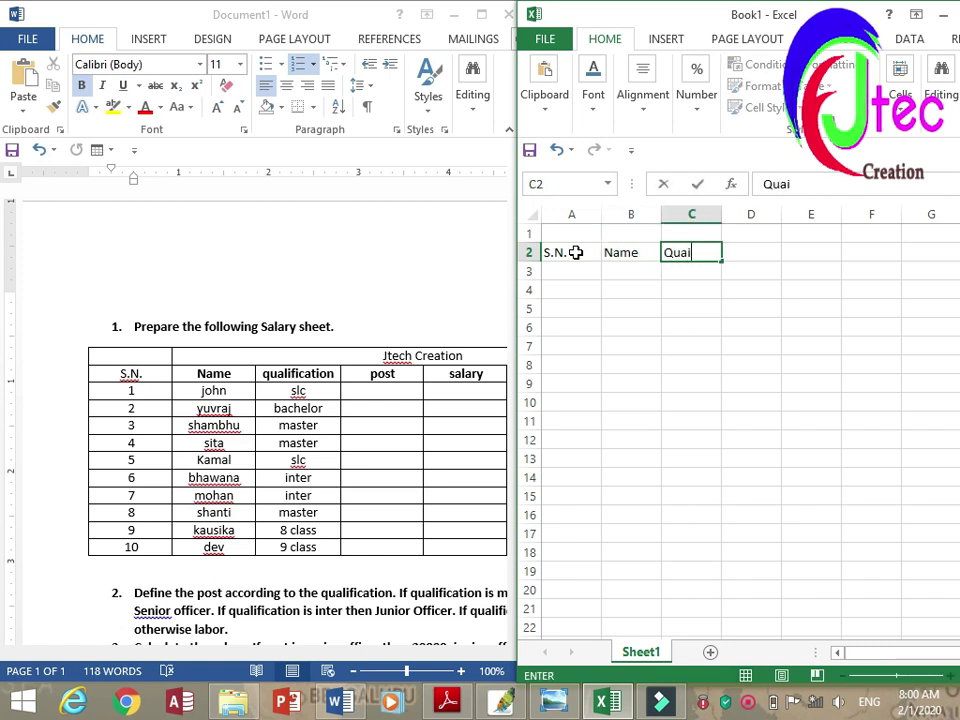
type("ification")
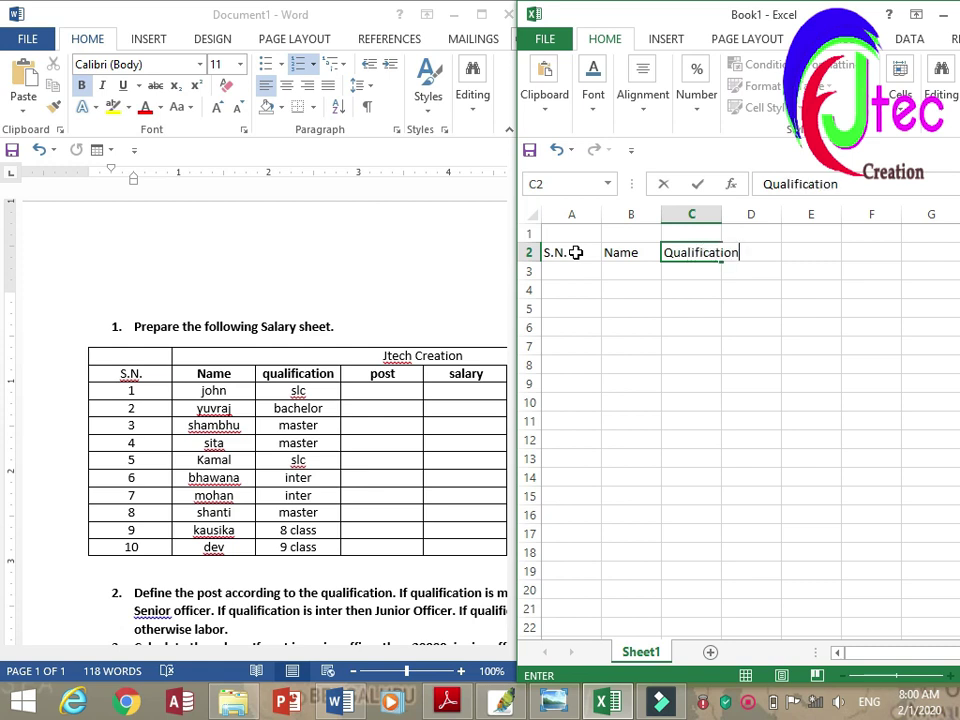
key("Tab")
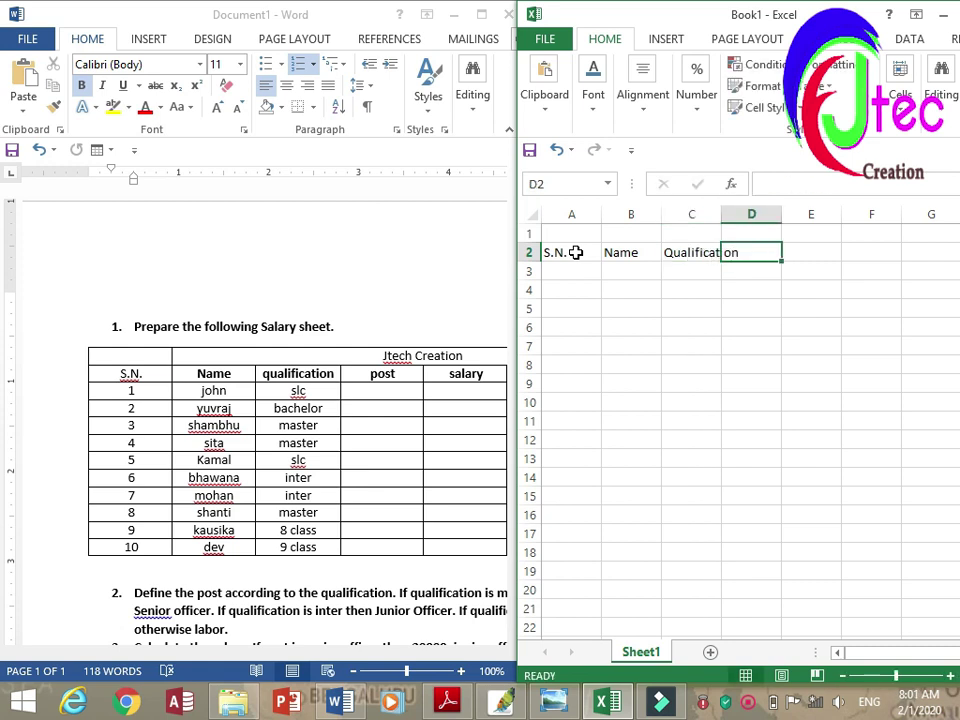
type("Post")
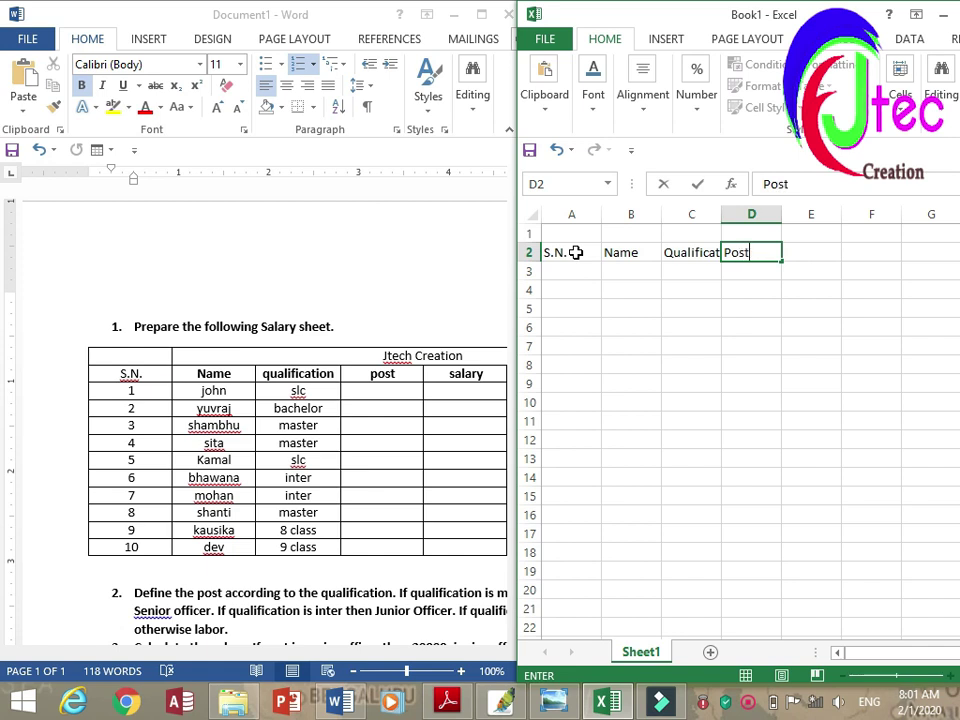
right_click(748, 702)
left_click(789, 691)
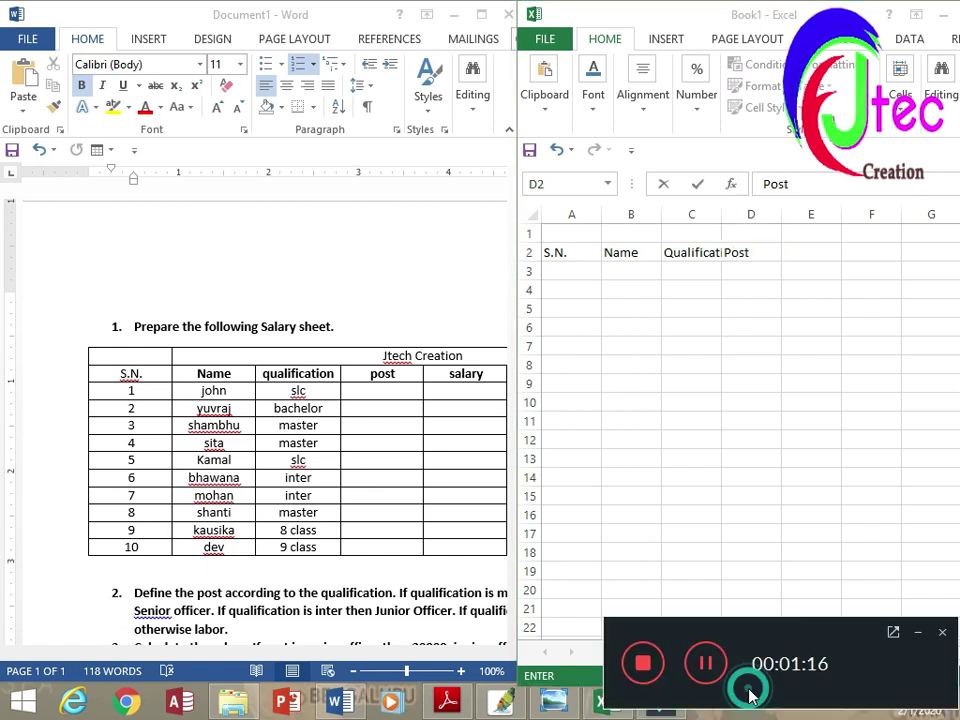
- Merge and centre B1:G1, then type the title Jtech Creation
left_click(705, 660)
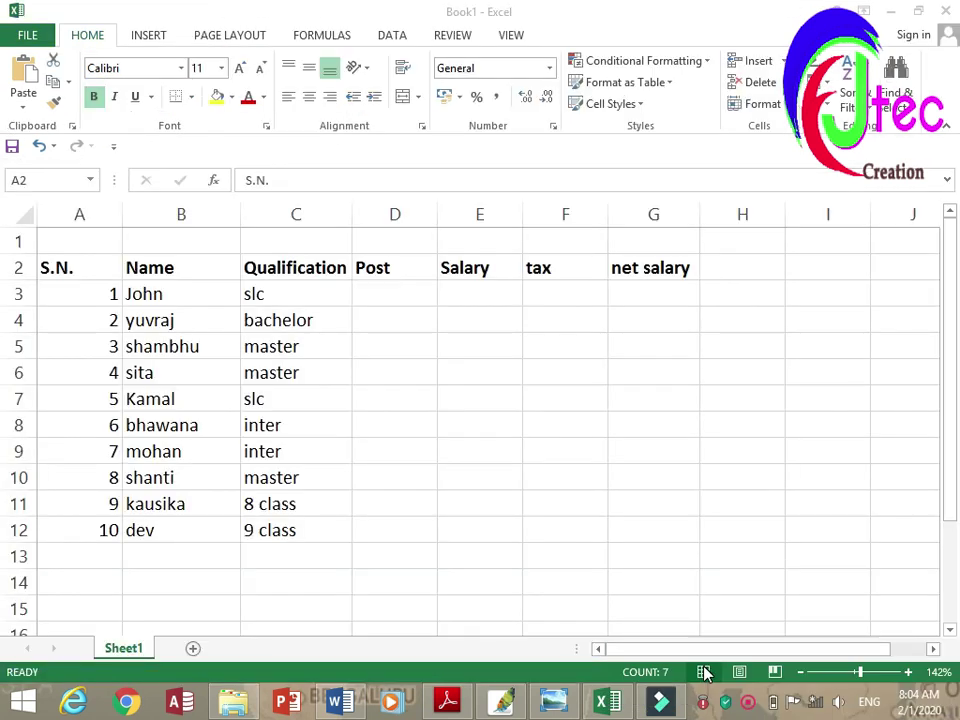
left_click_drag(96, 255, 99, 242)
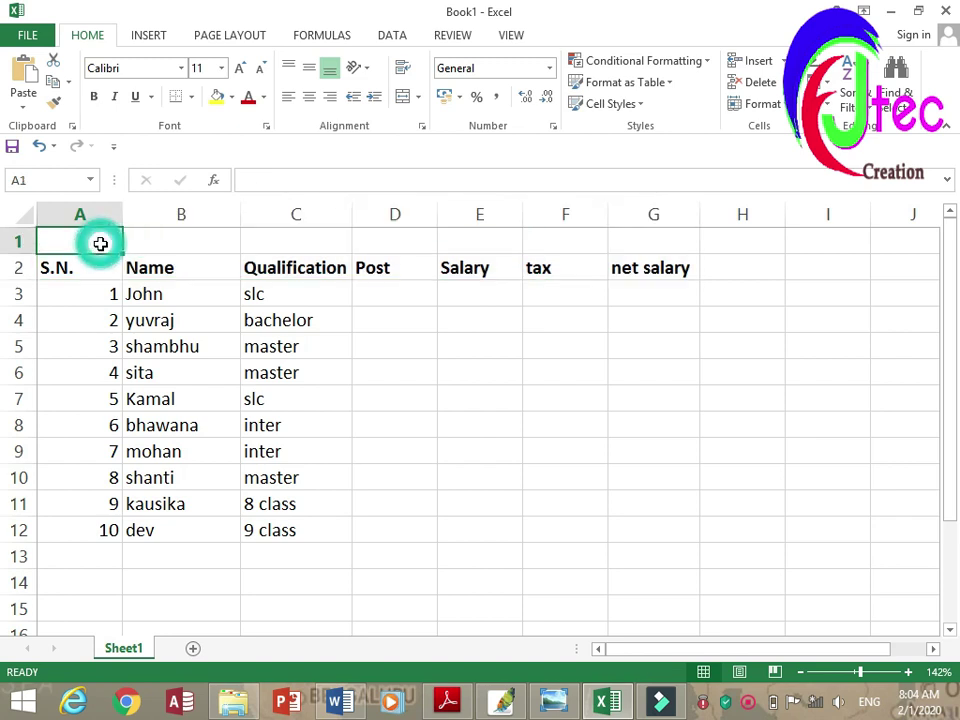
key("ctrl+z")
mouse_move(500, 263)
left_mouse_down()
mouse_move(600, 233)
mouse_move(651, 238)
left_mouse_up()
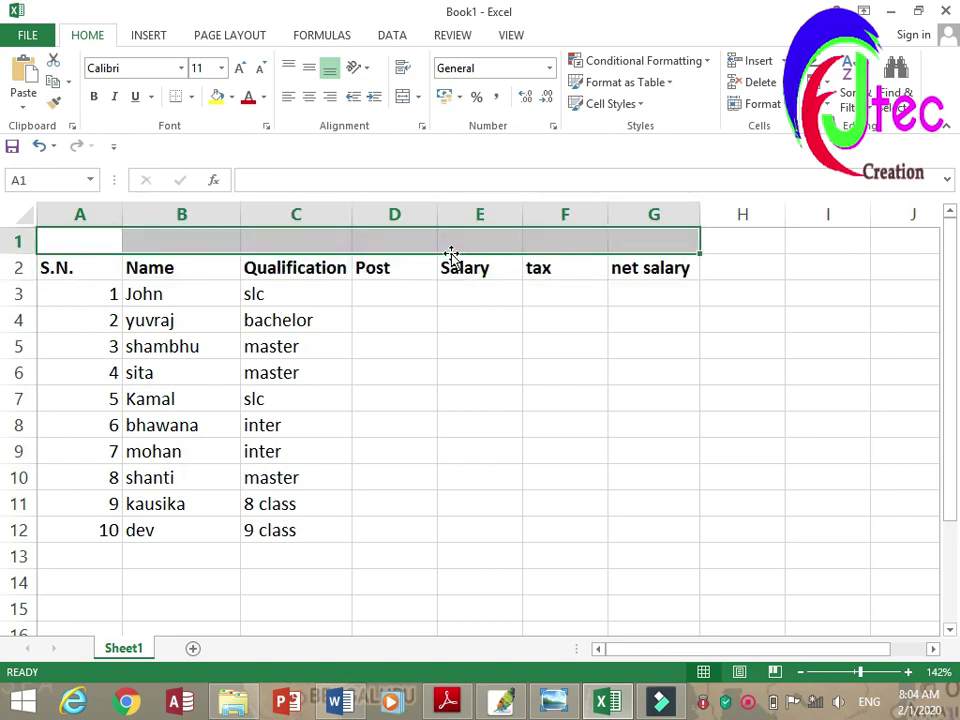
mouse_move(169, 243)
left_mouse_down()
mouse_move(358, 255)
mouse_move(628, 216)
left_mouse_up()
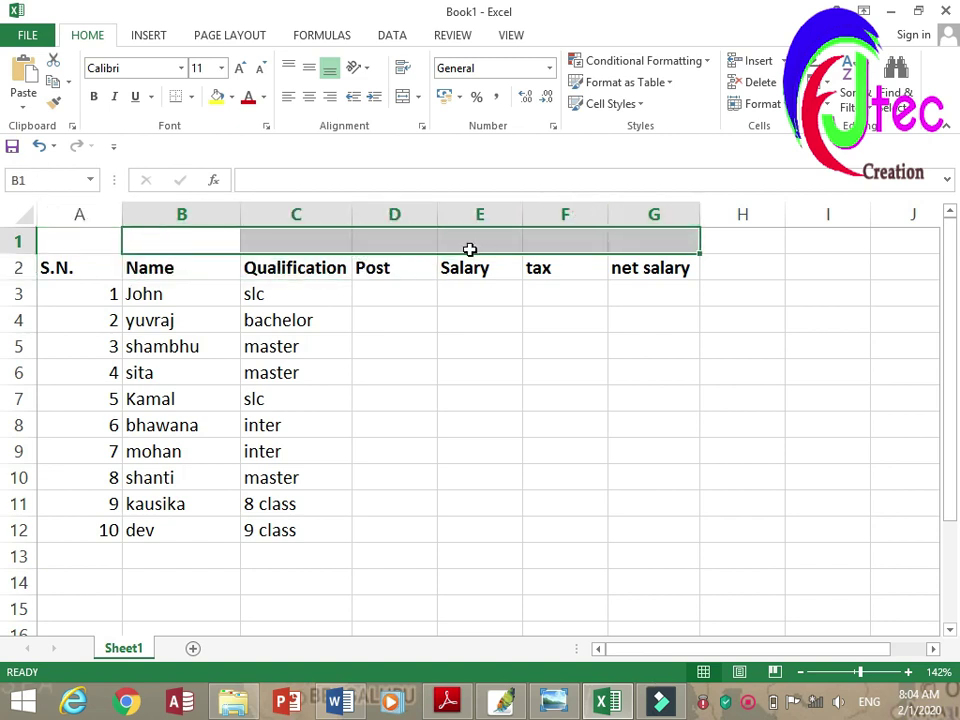
right_click(415, 238)
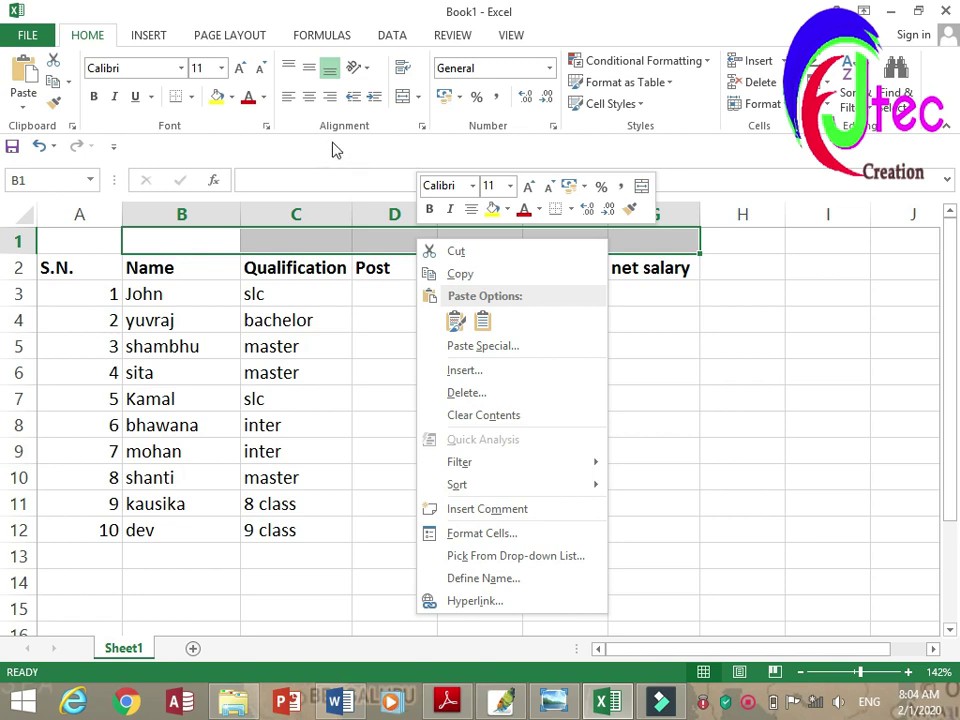
left_click(402, 100)
left_click(402, 100)
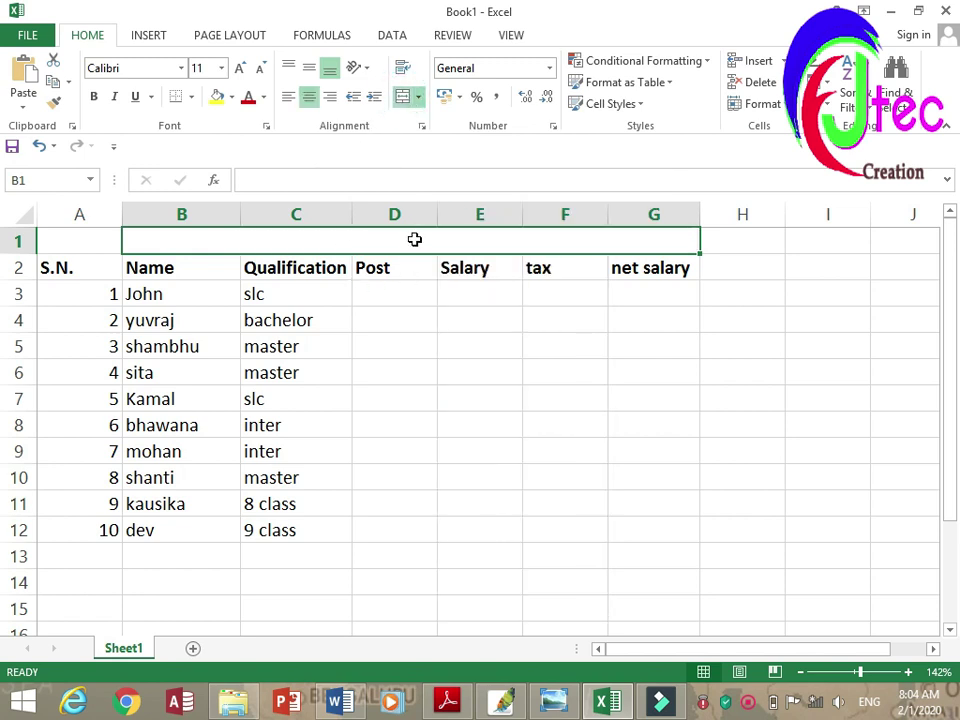
type("Jtech Creation")
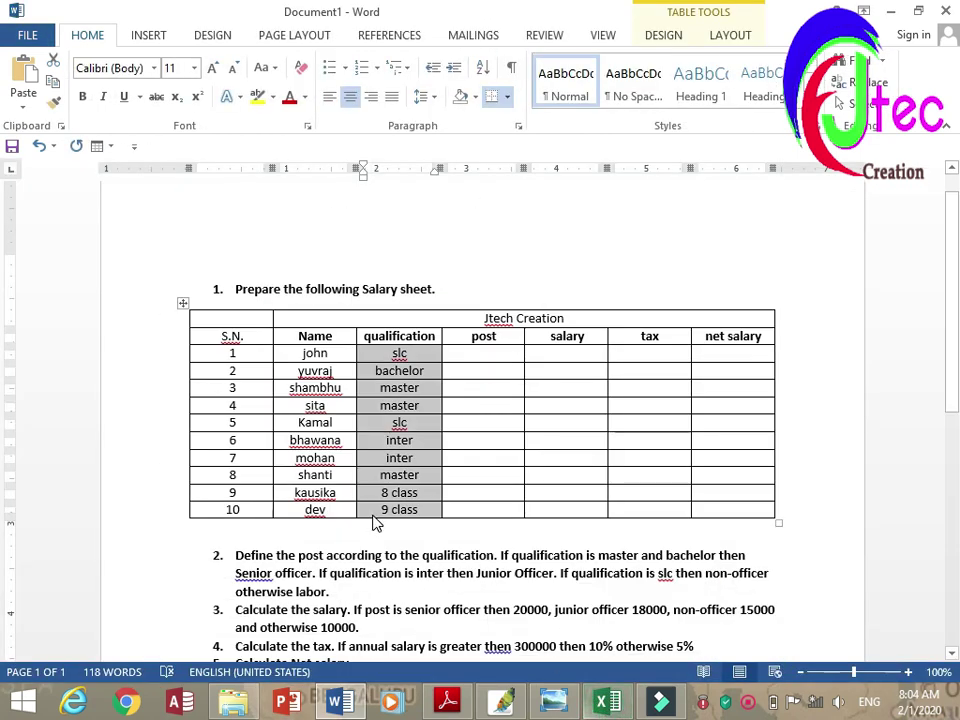
- Review the empty Post, Salary, tax and net salary columns in Word, then return to Book1
left_click(455, 400)
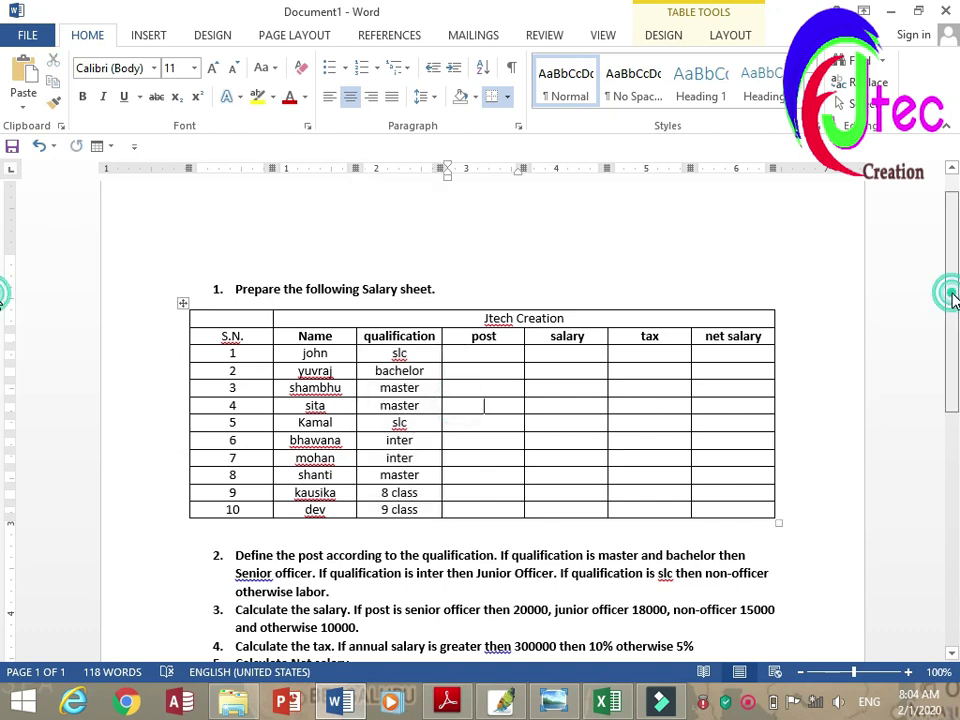
left_click_drag(950, 291, 952, 350)
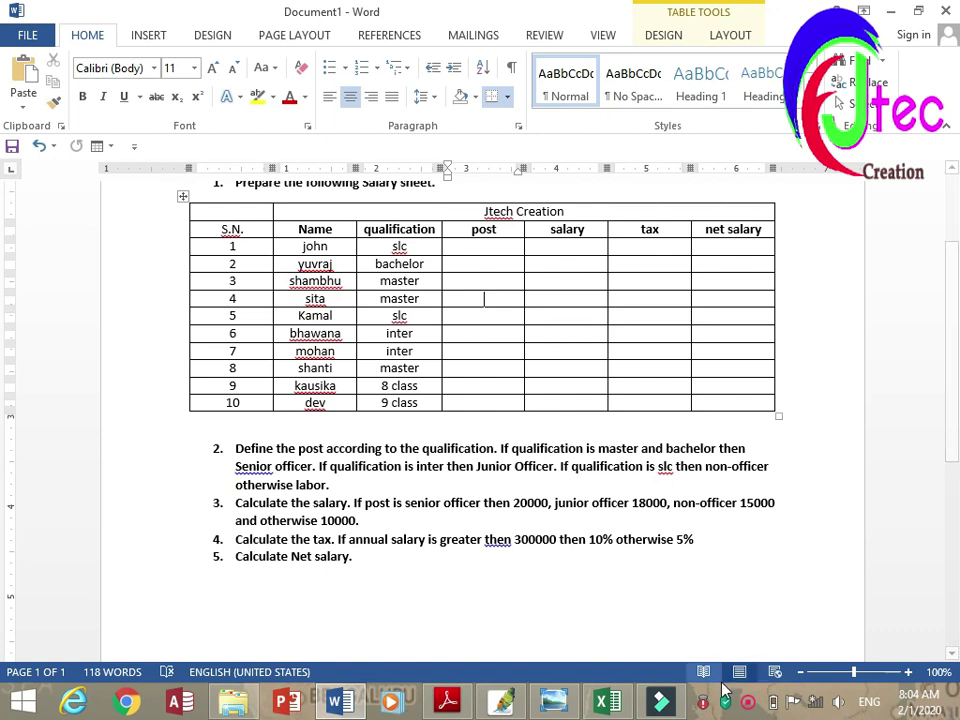
left_click(750, 706)
right_click(750, 706)
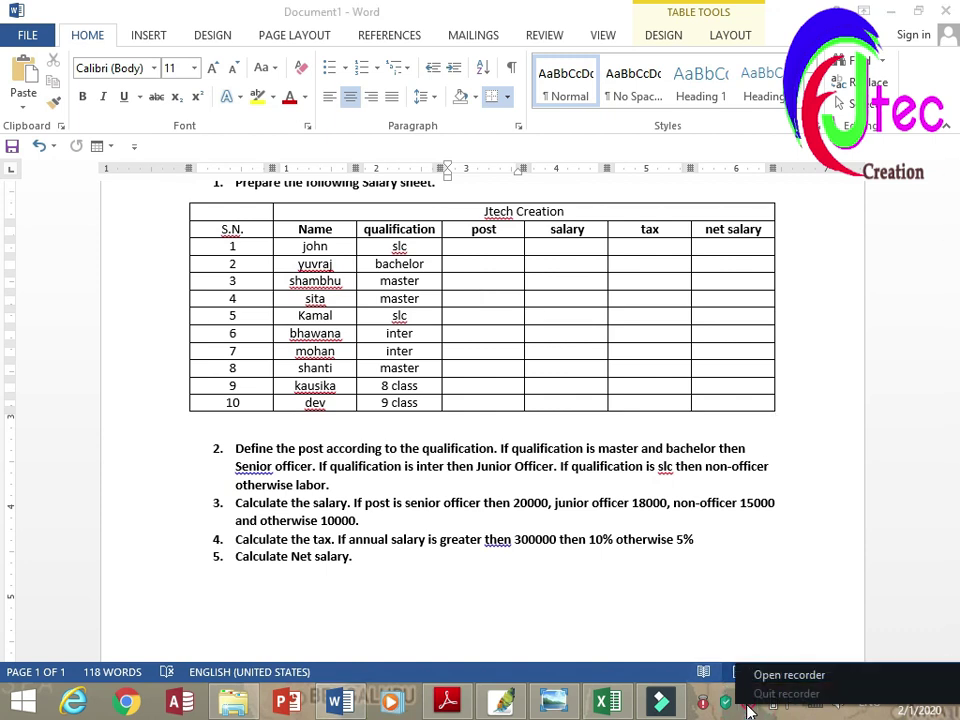
left_click(762, 680)
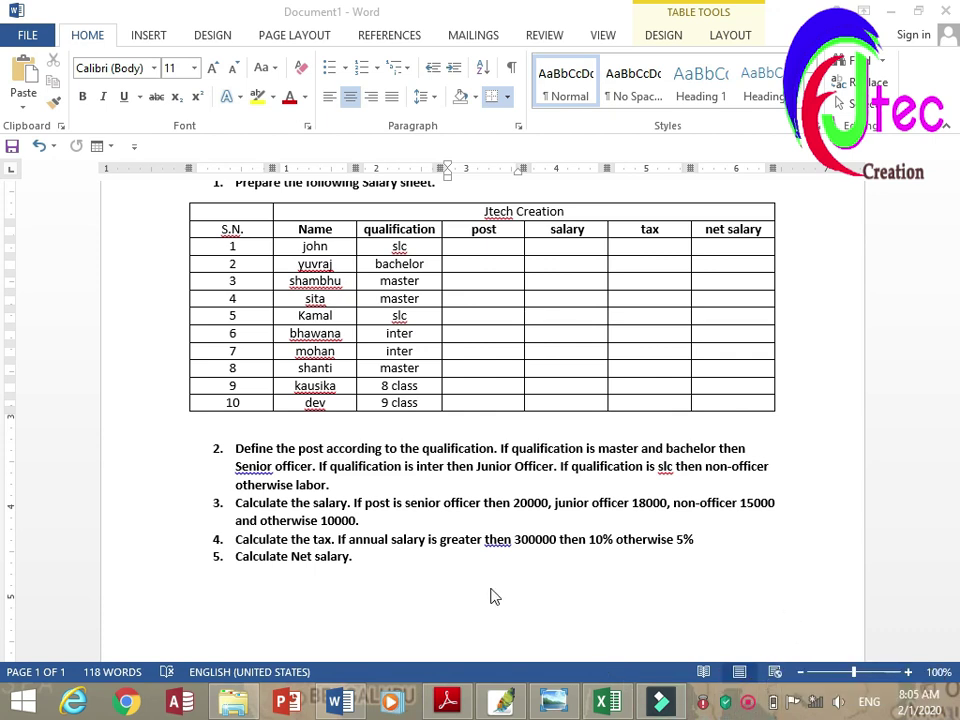
right_click(748, 701)
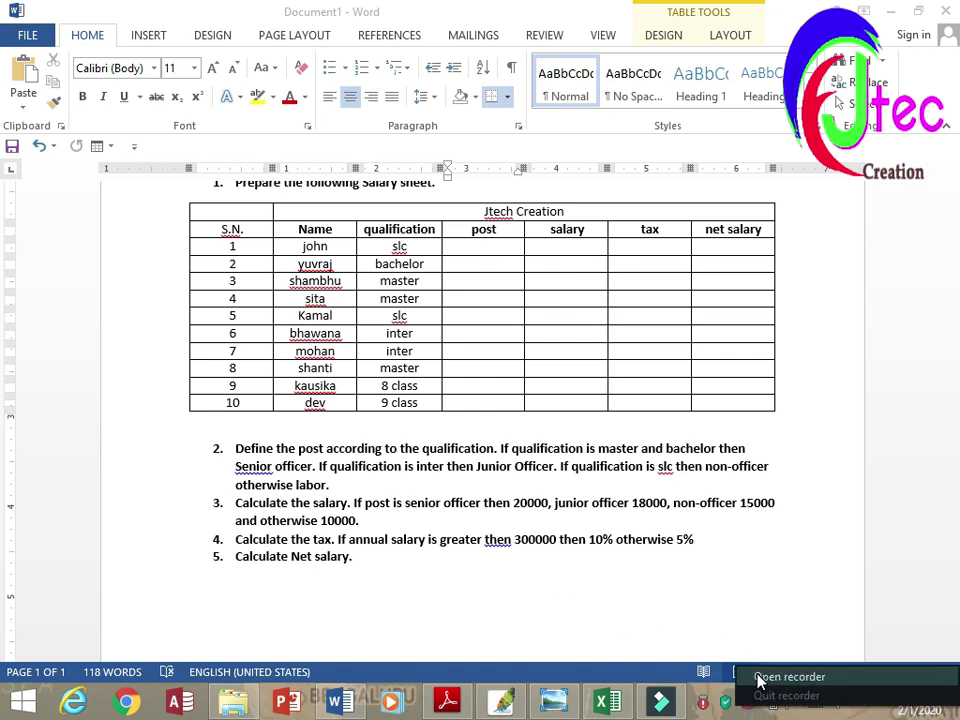
left_click(758, 680)
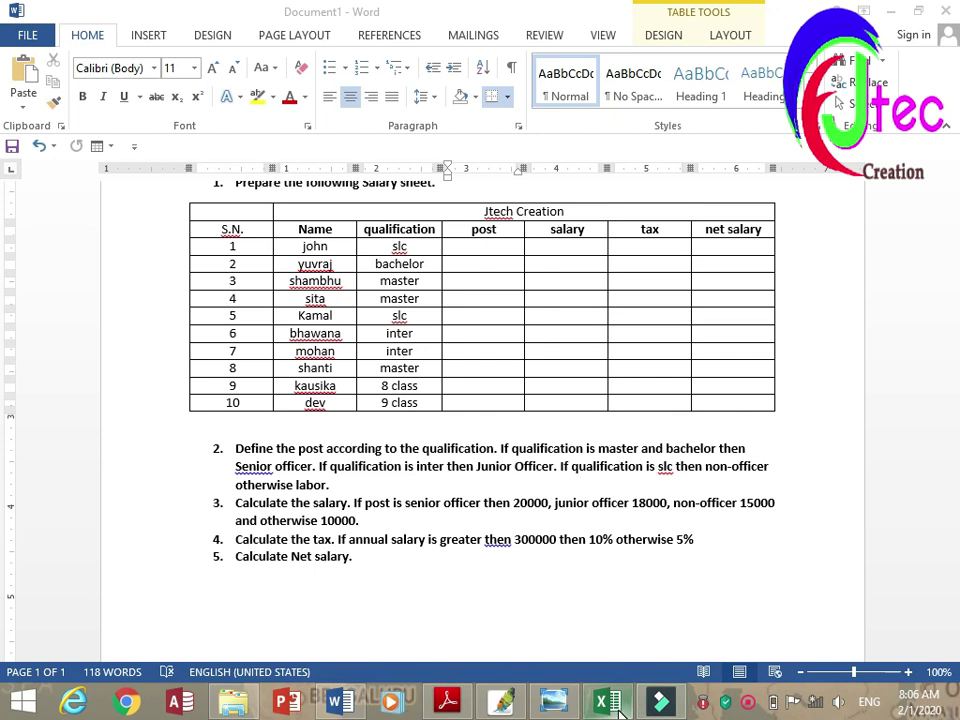
left_click(612, 703)
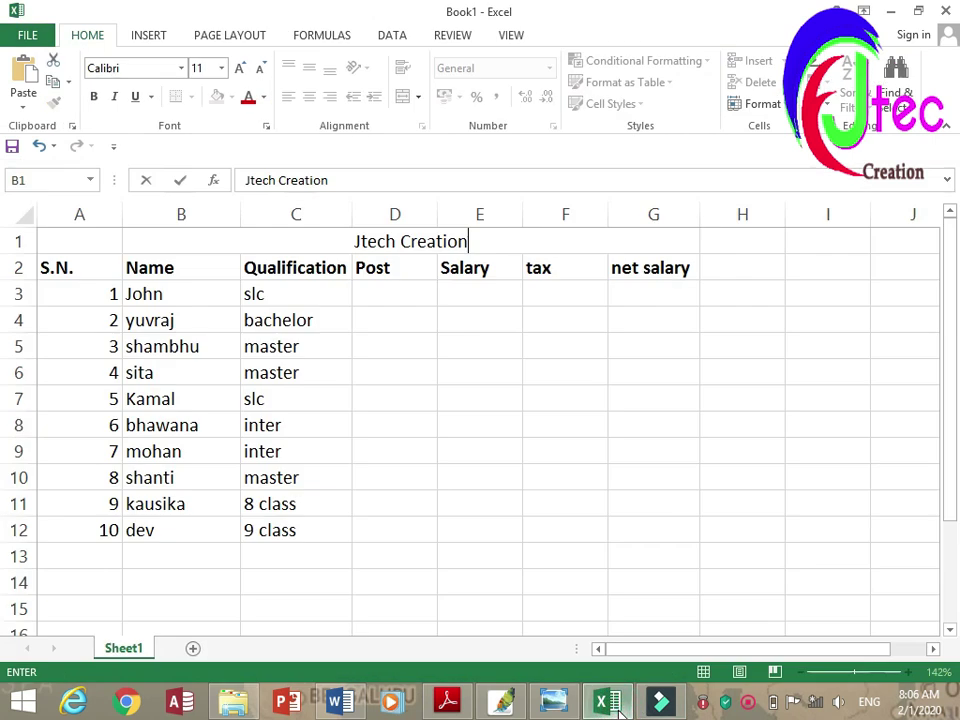
- In D3, begin the Post formula testing whether C3 is master or bachelor
left_click(407, 301)
type("=i")
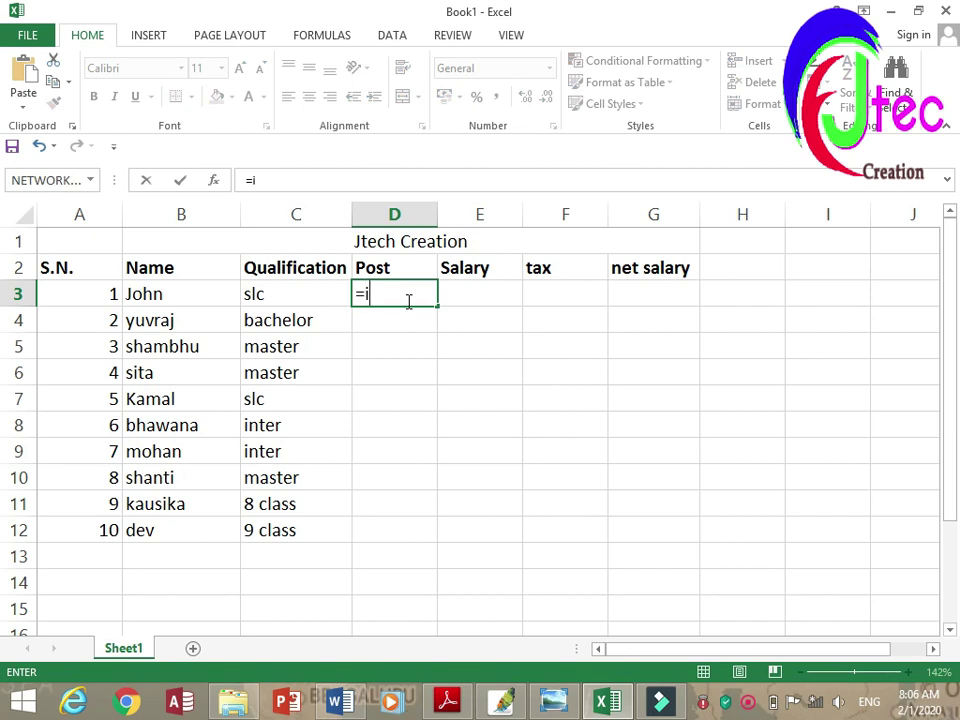
type("f")
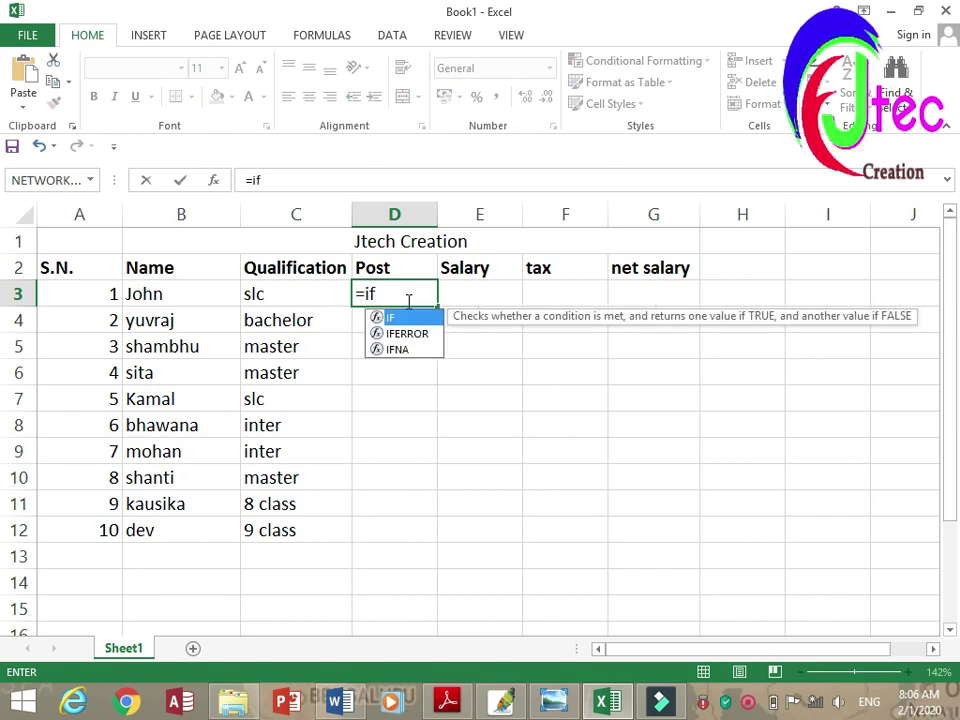
type("(or")
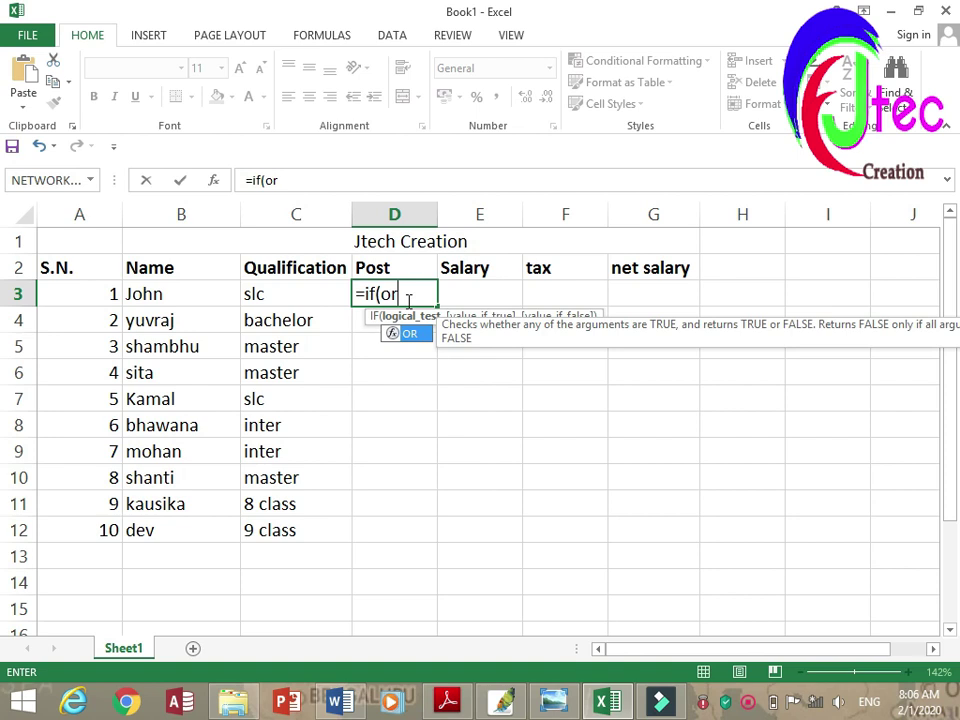
type("(")
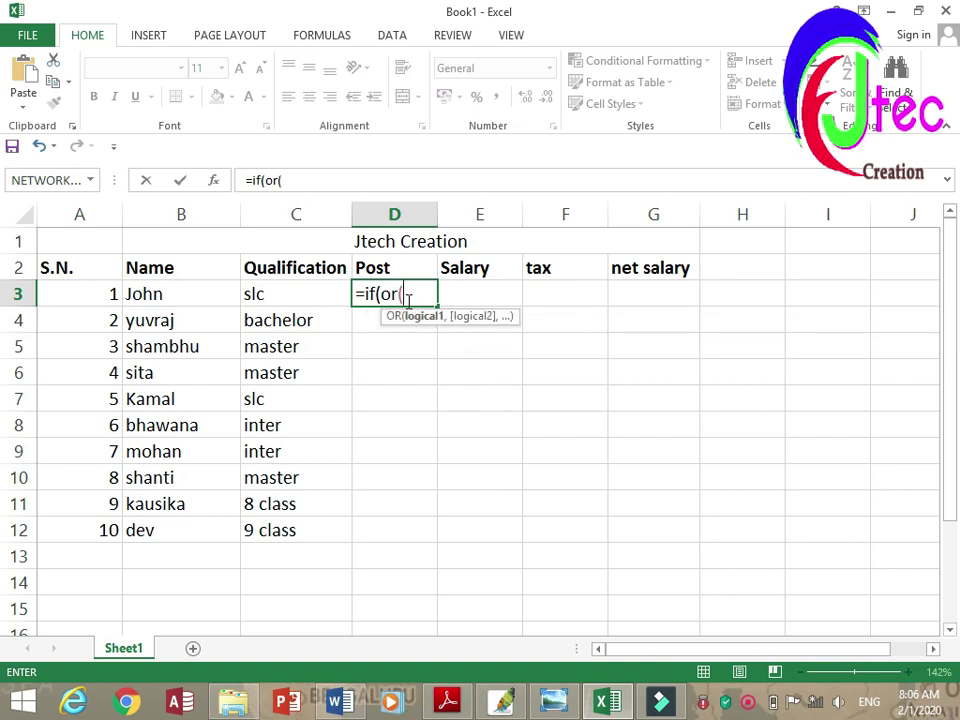
left_click(296, 291)
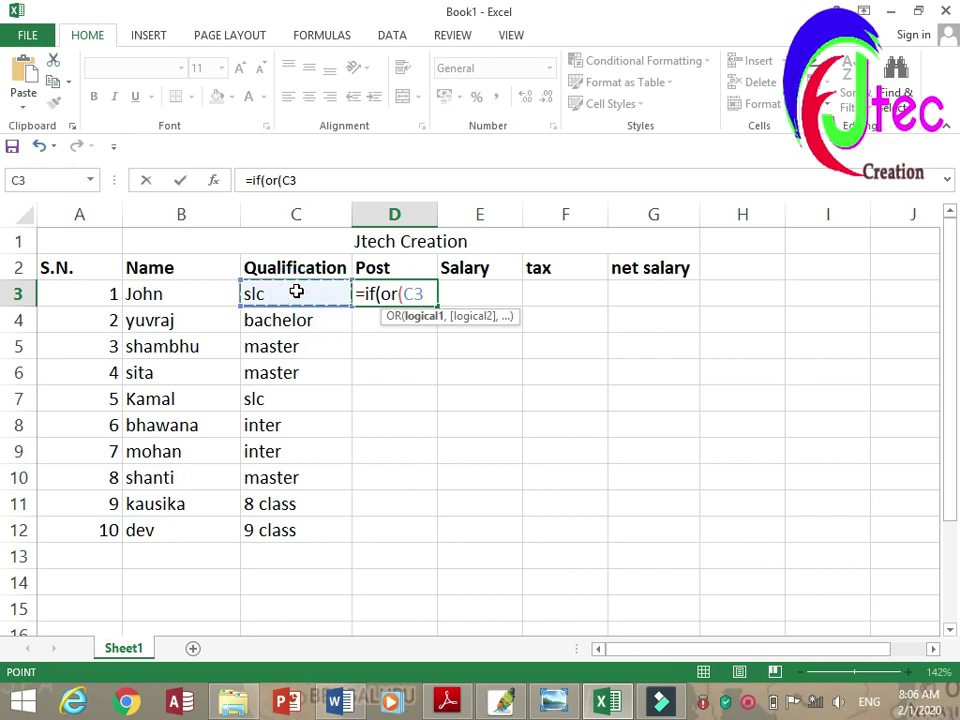
type("=\"")
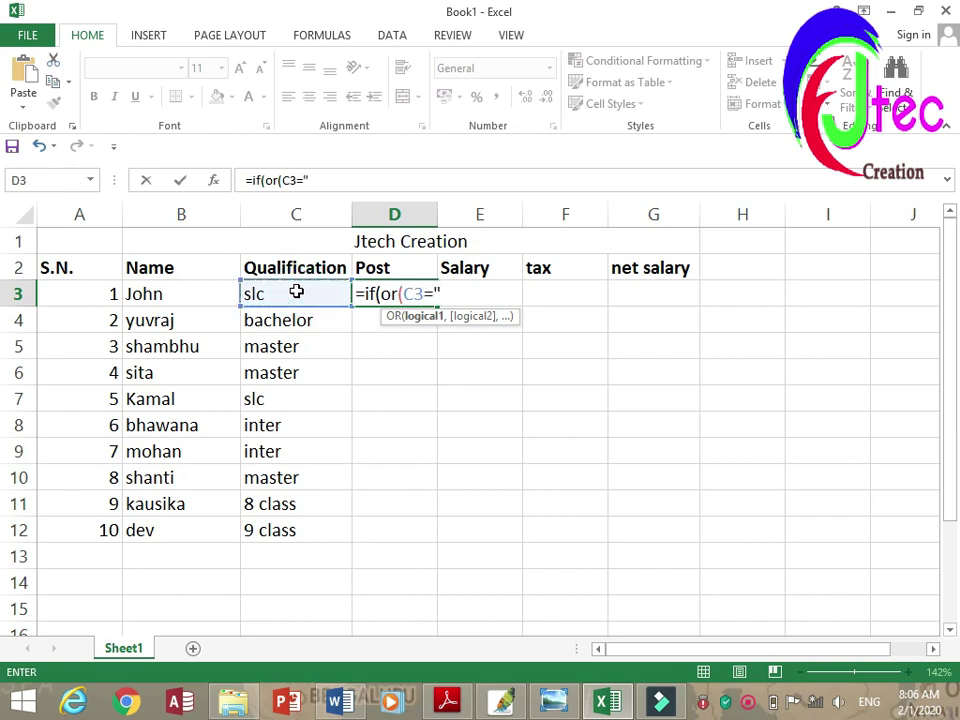
type("master\"")
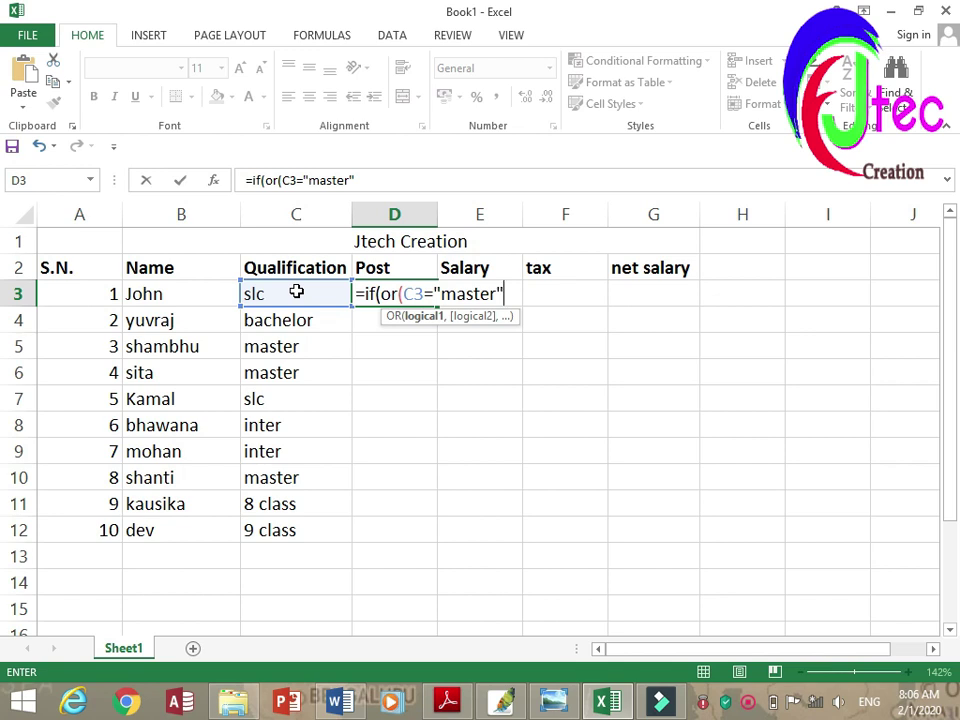
type(",")
left_click(279, 294)
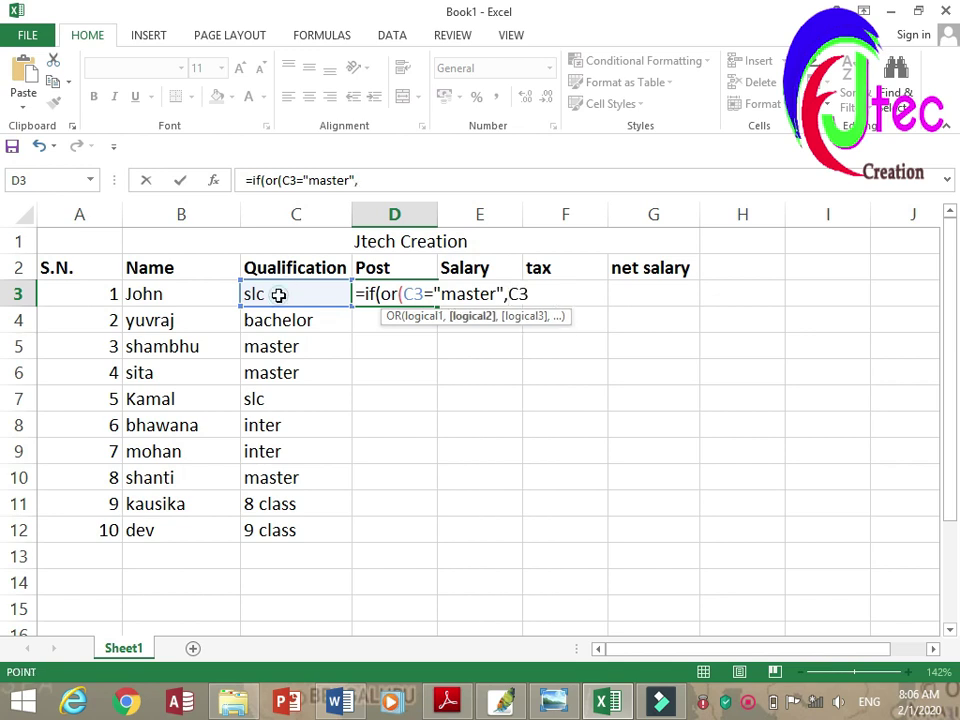
type("=")
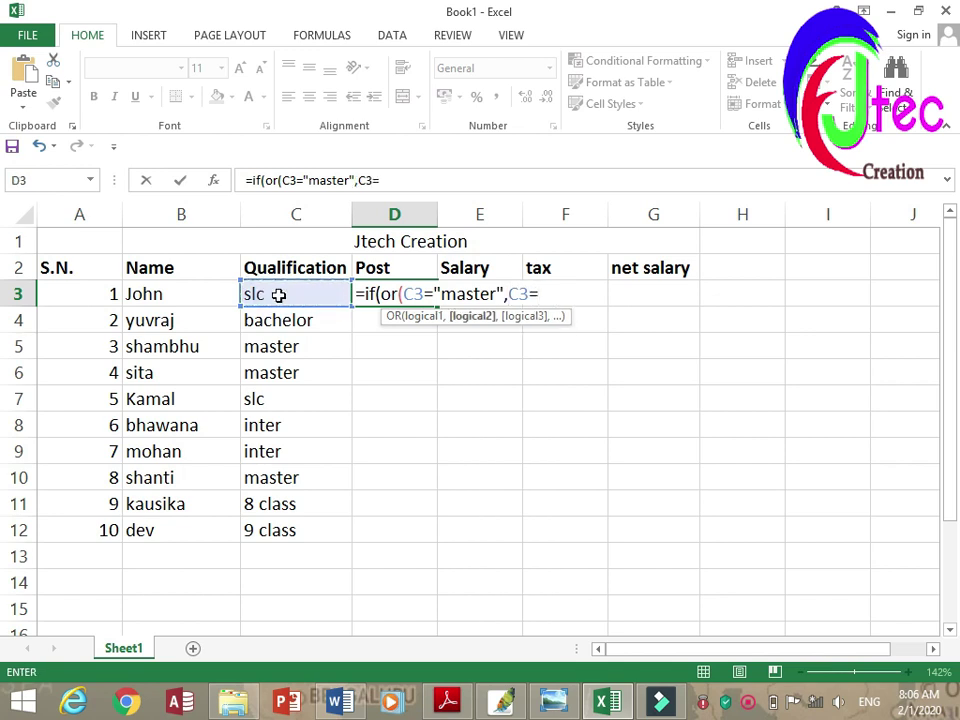
left_click(273, 320)
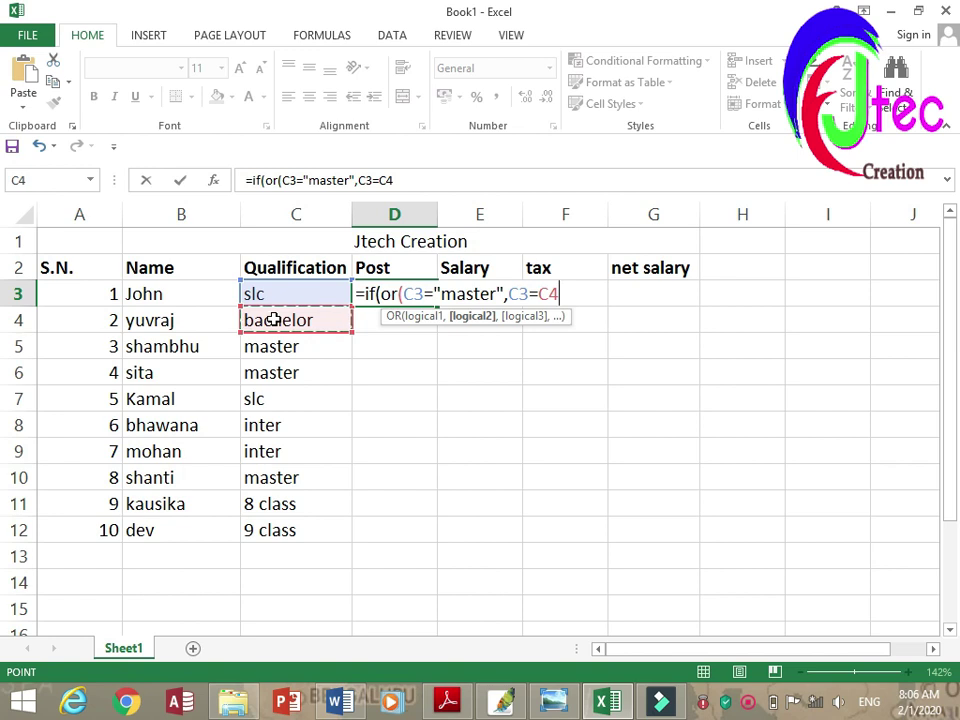
key("BackSpace")
type("\"bachelor\"")
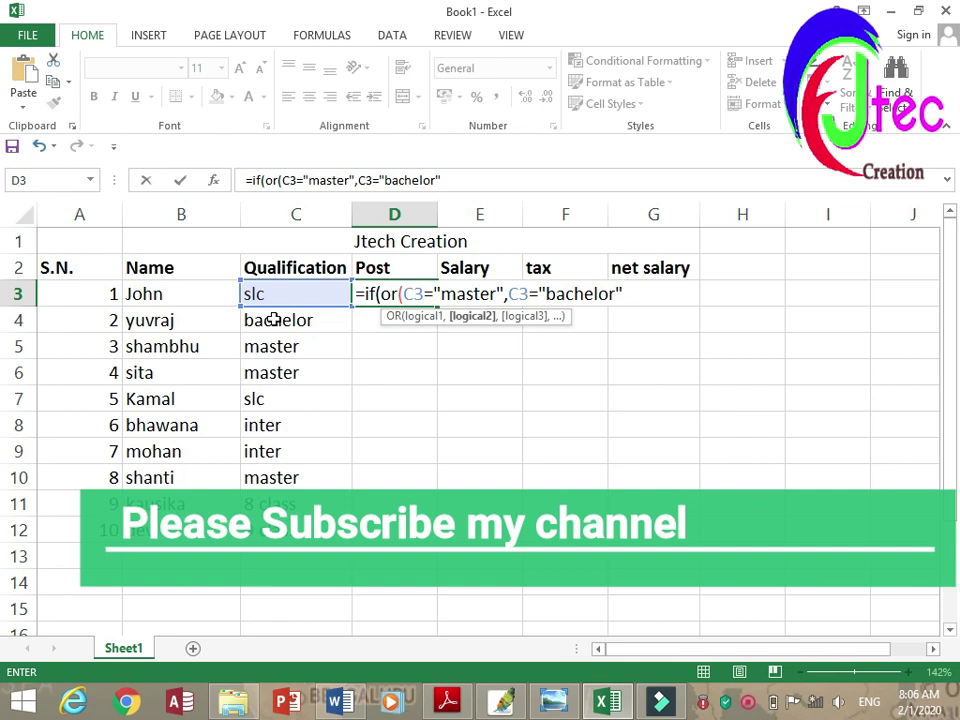
- Make the formula return S.officer when the master/bachelor test is true
type(")")
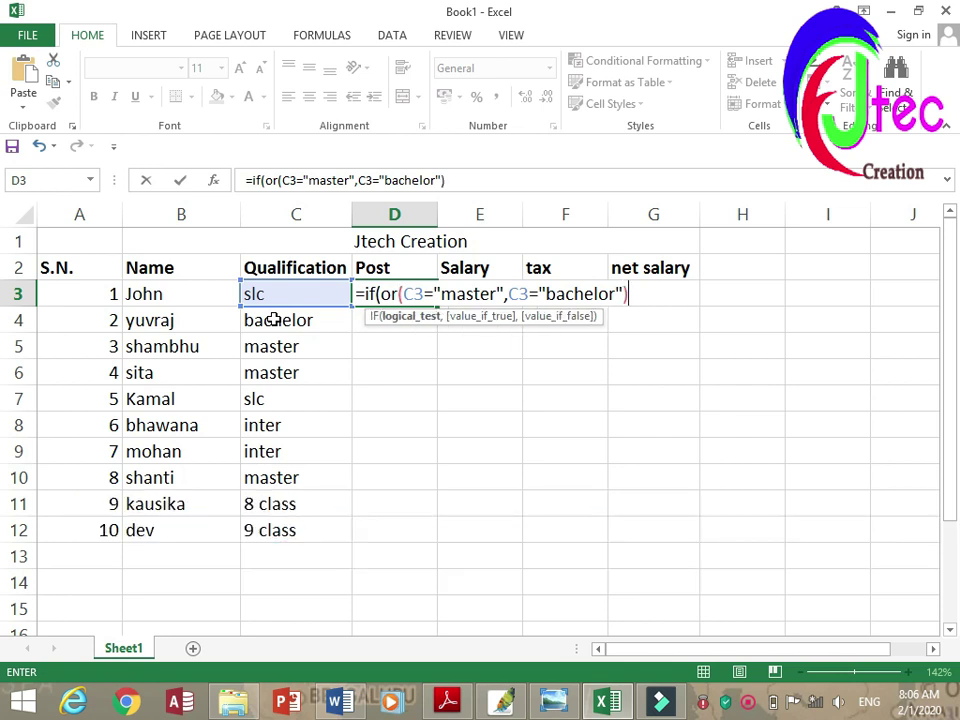
type(",\"sen")
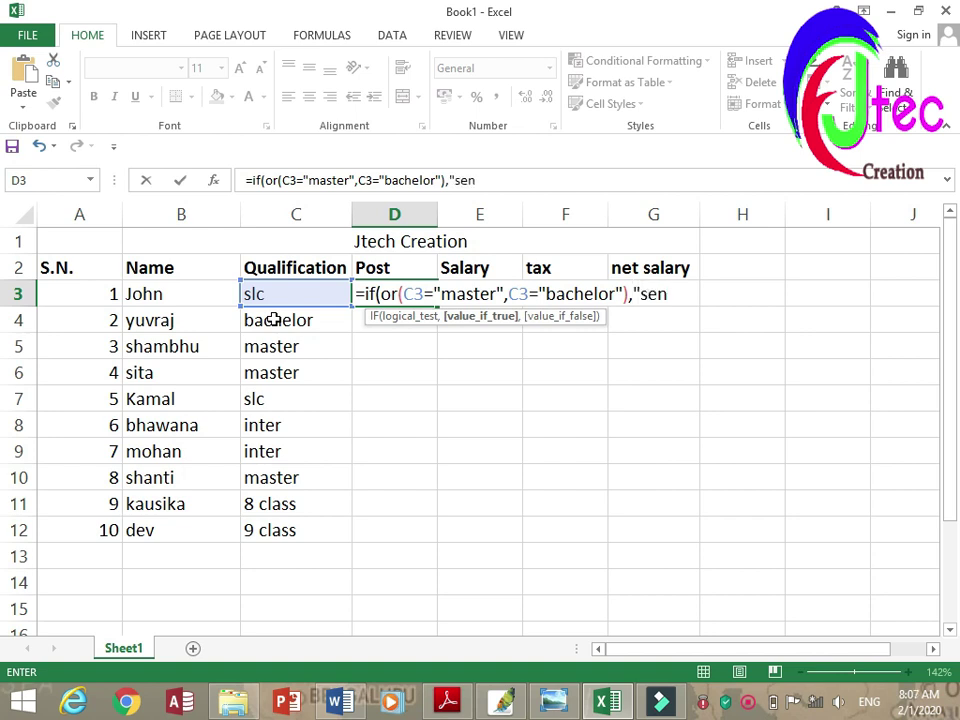
type("ir")
key("BackSpace")
type("or fo")
key("BackSpace")
key("BackSpace")
type("officer")
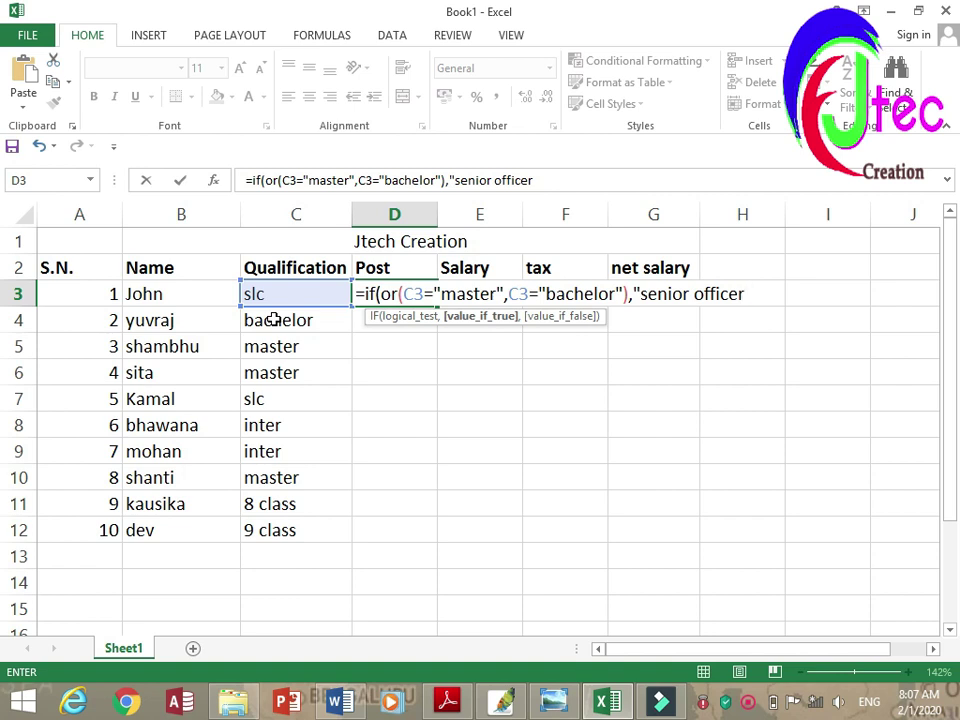
left_click(688, 293)
key("BackSpace")
key("BackSpace")
key("BackSpace")
key("BackSpace")
key("BackSpace")
key("BackSpace")
type("S.")
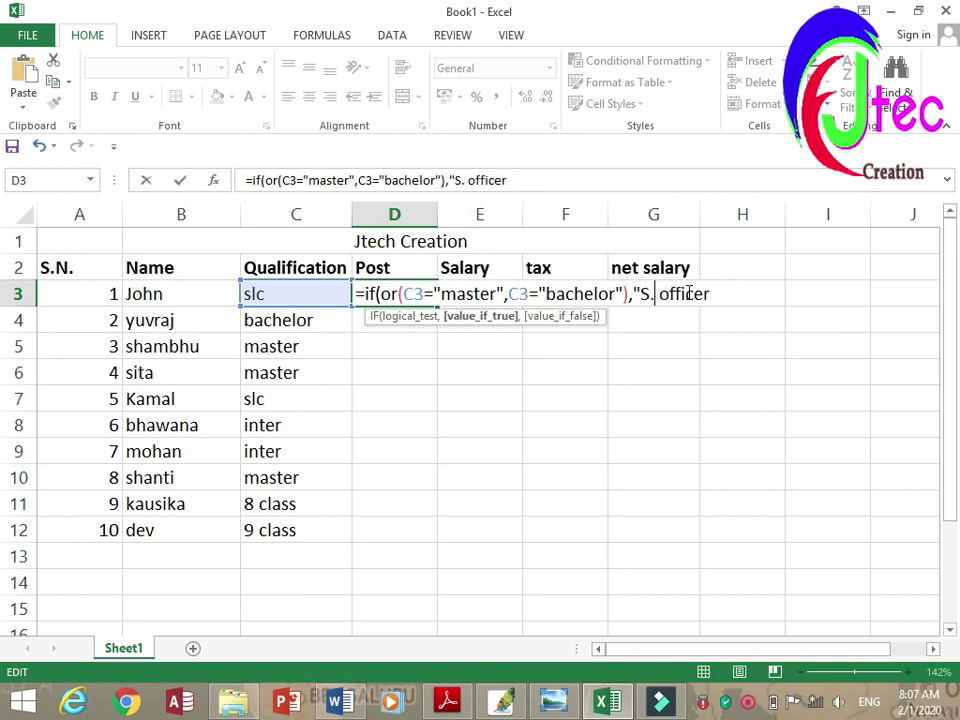
key("Delete")
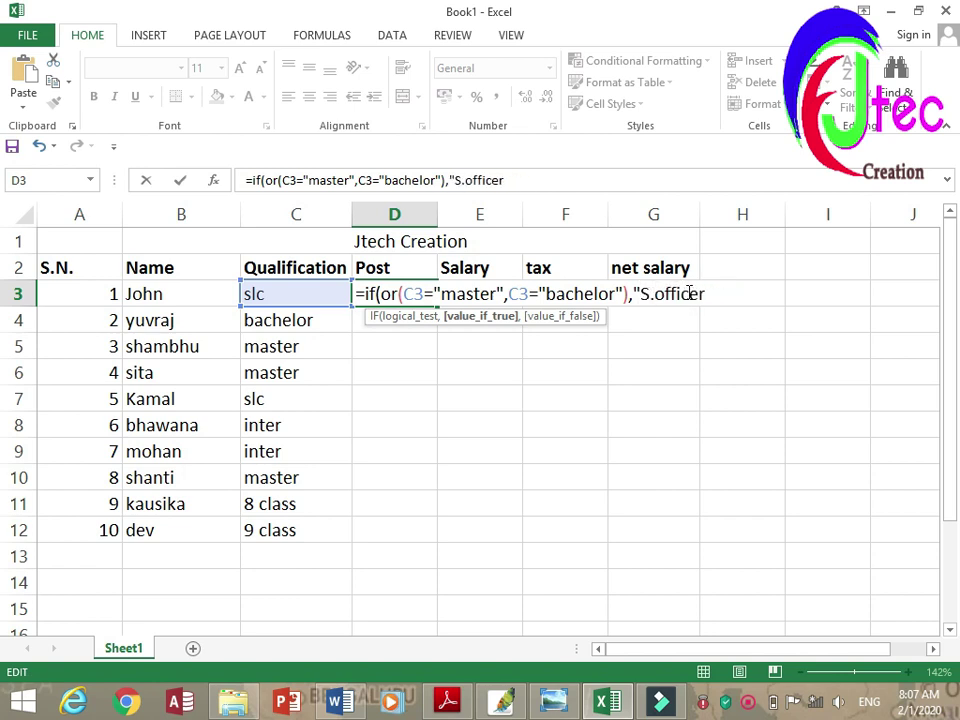
left_click(707, 292)
- Add nested tests: inter gives J.officer, slc gives non-officer, otherwise labor
type("\",")
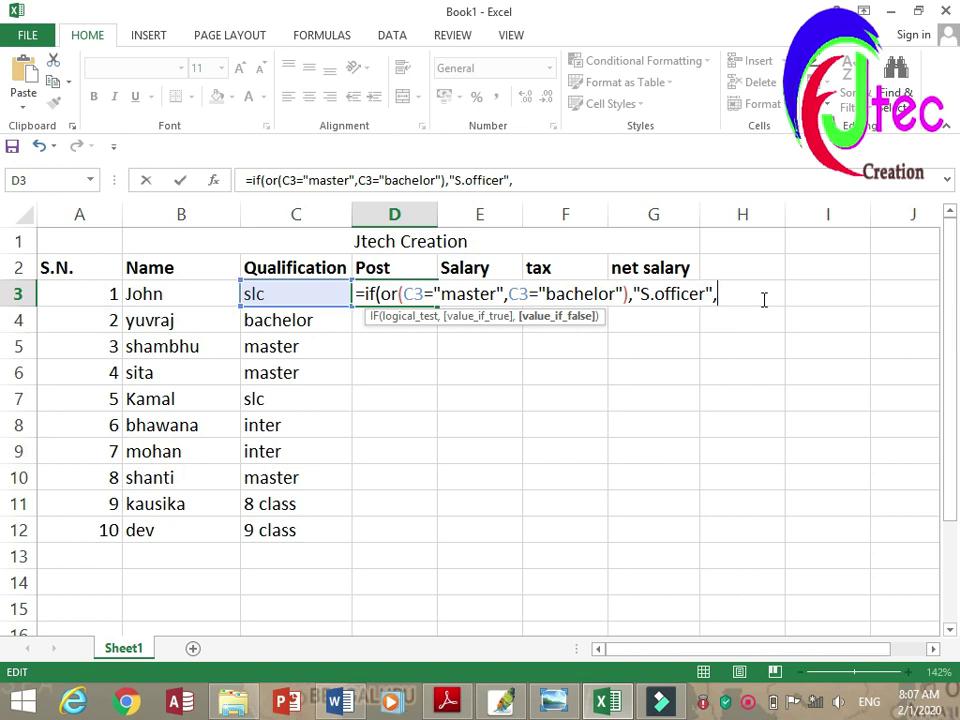
type("if")
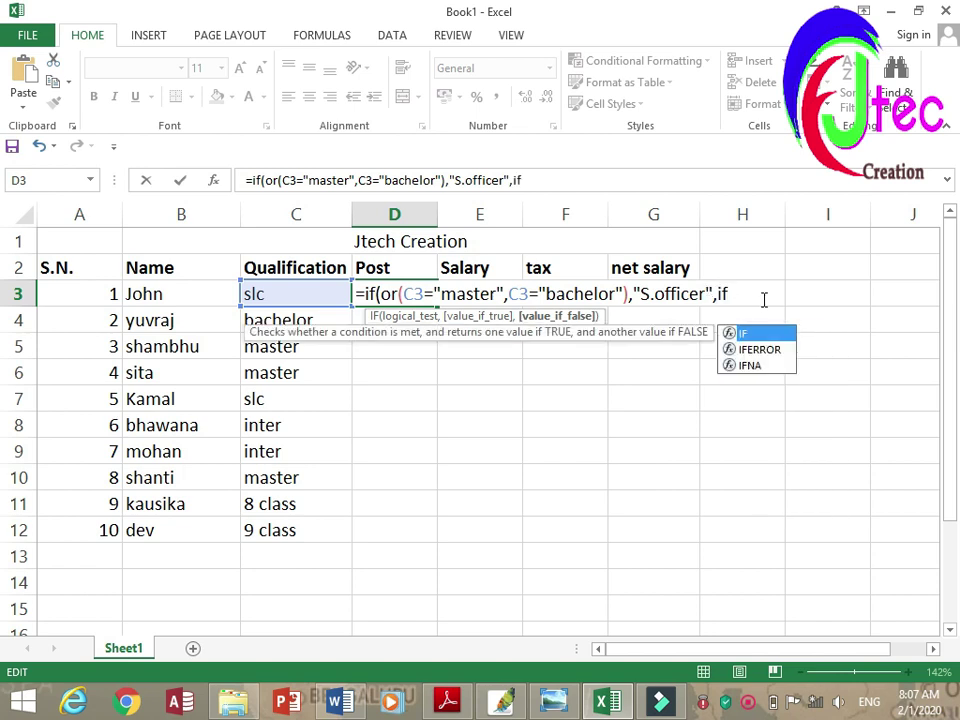
type("(")
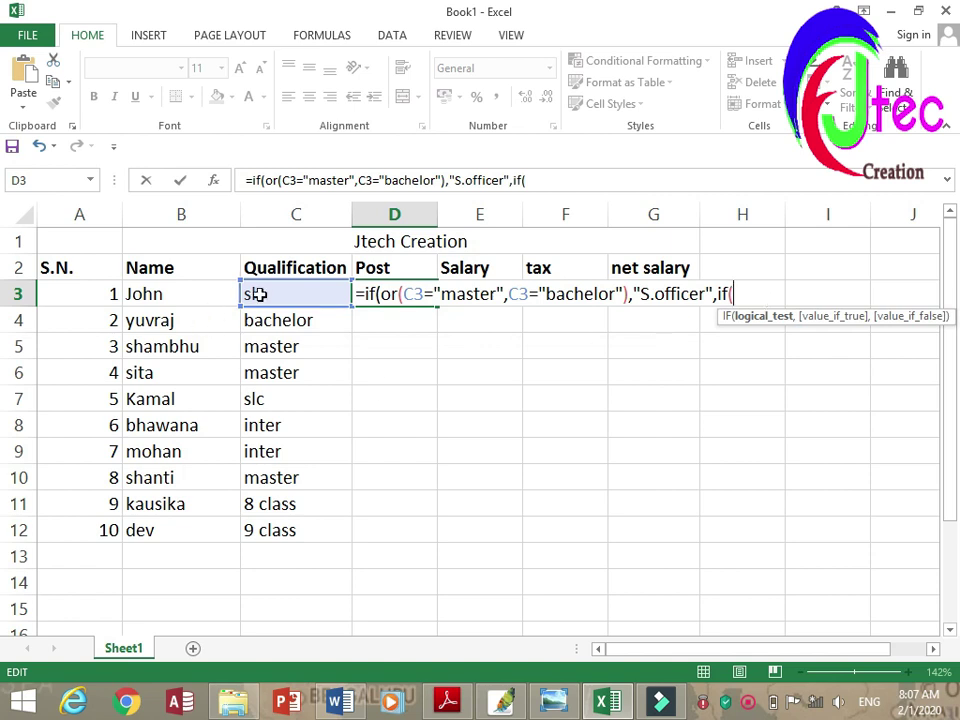
left_click(264, 294)
type("=")
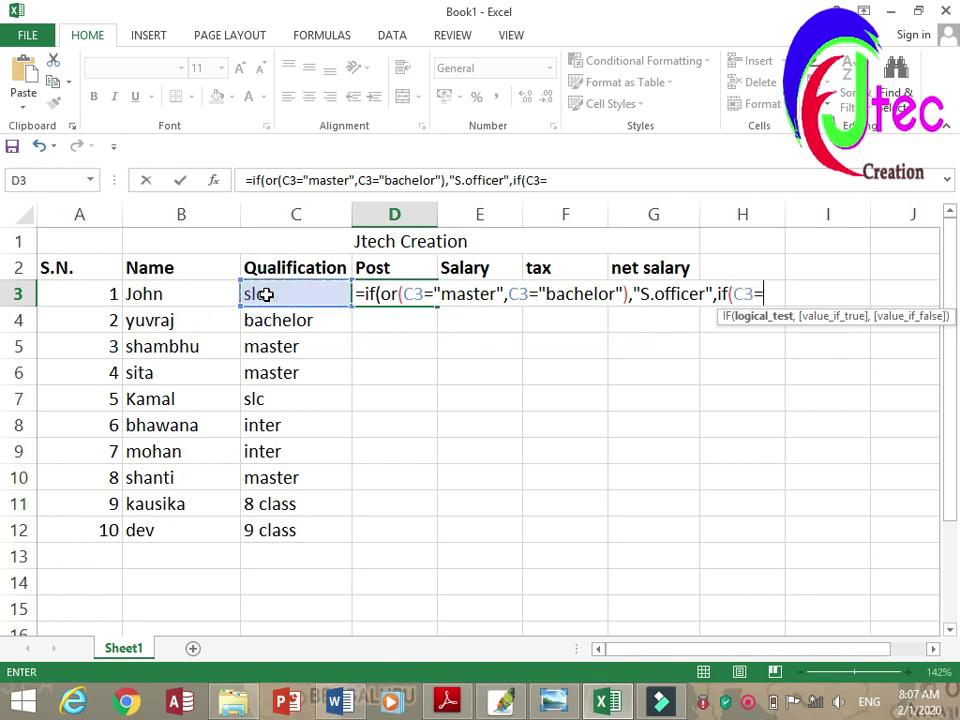
type("\"inter\"")
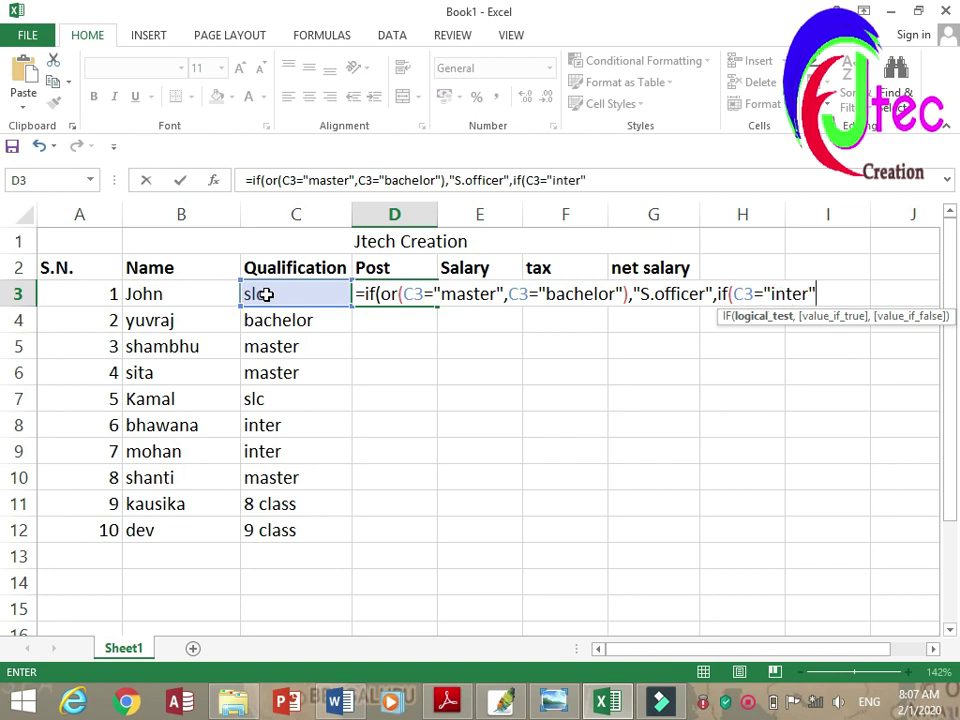
type(",\"J")
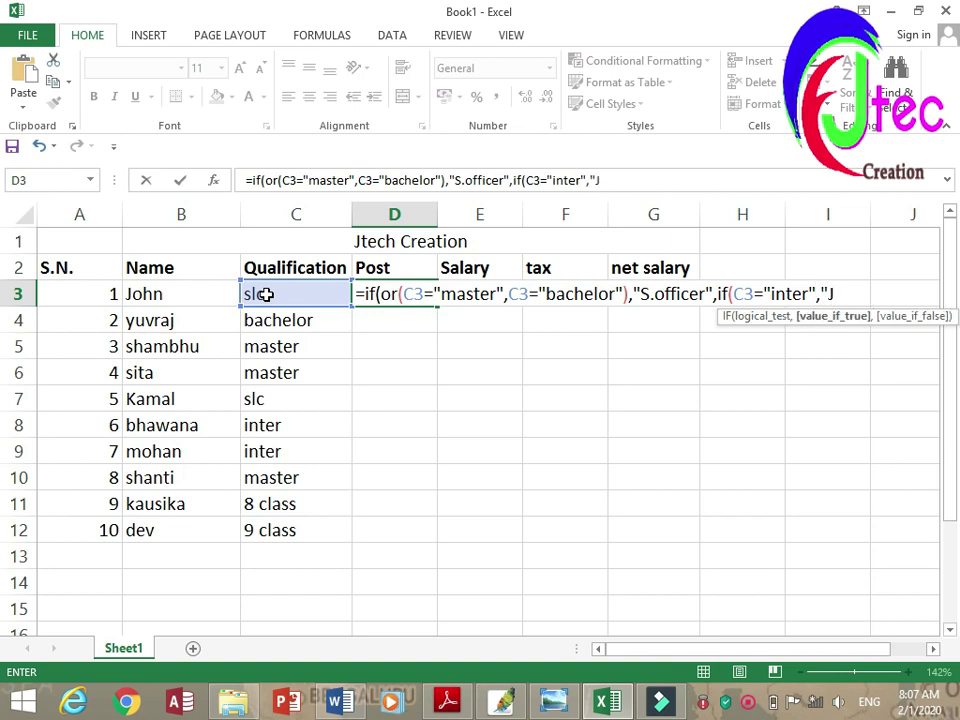
type(".O")
key("BackSpace")
type("officer")
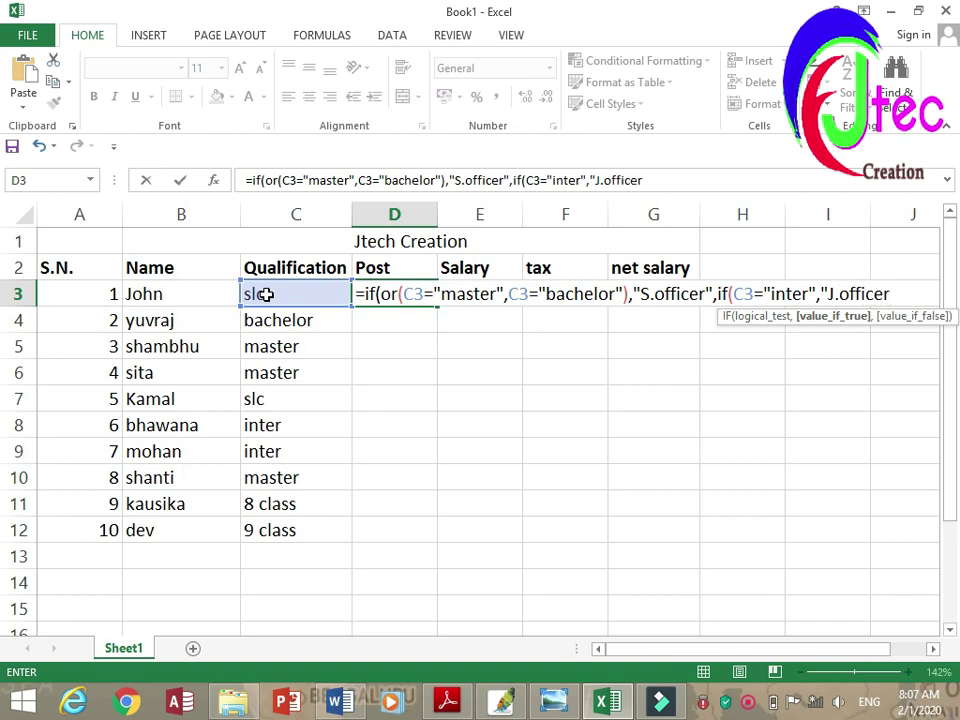
type("\",")
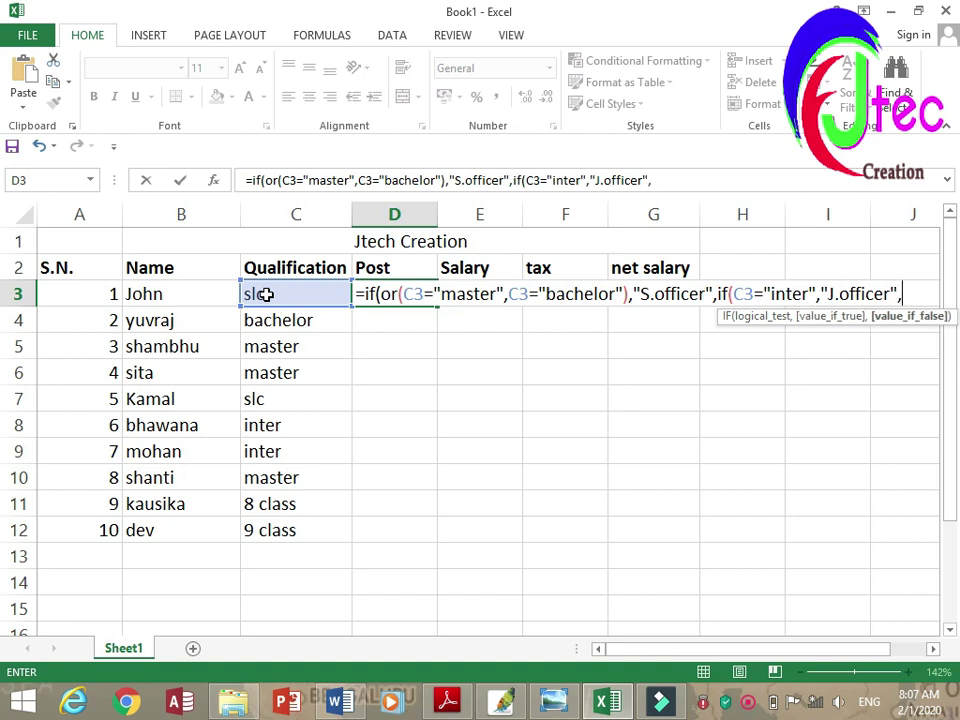
type("if(")
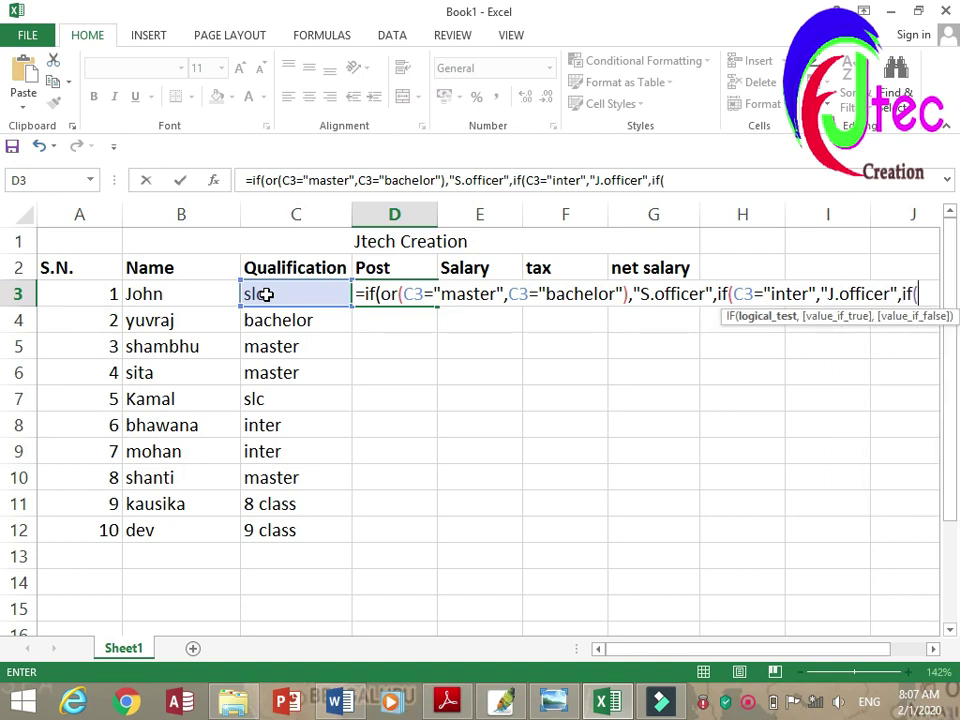
left_click(273, 296)
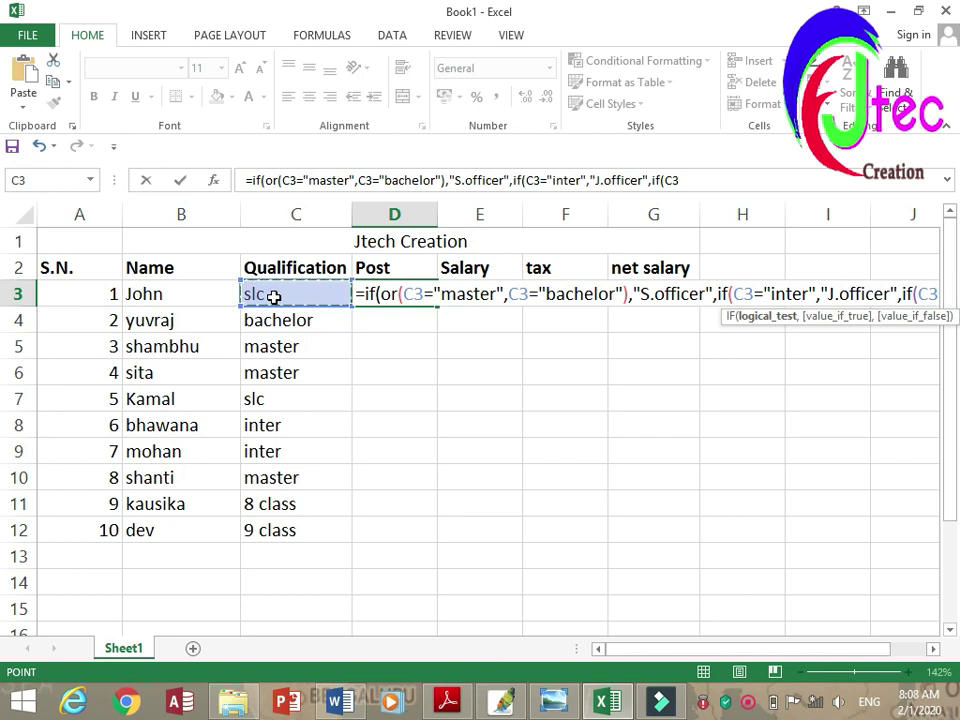
type("=\"s")
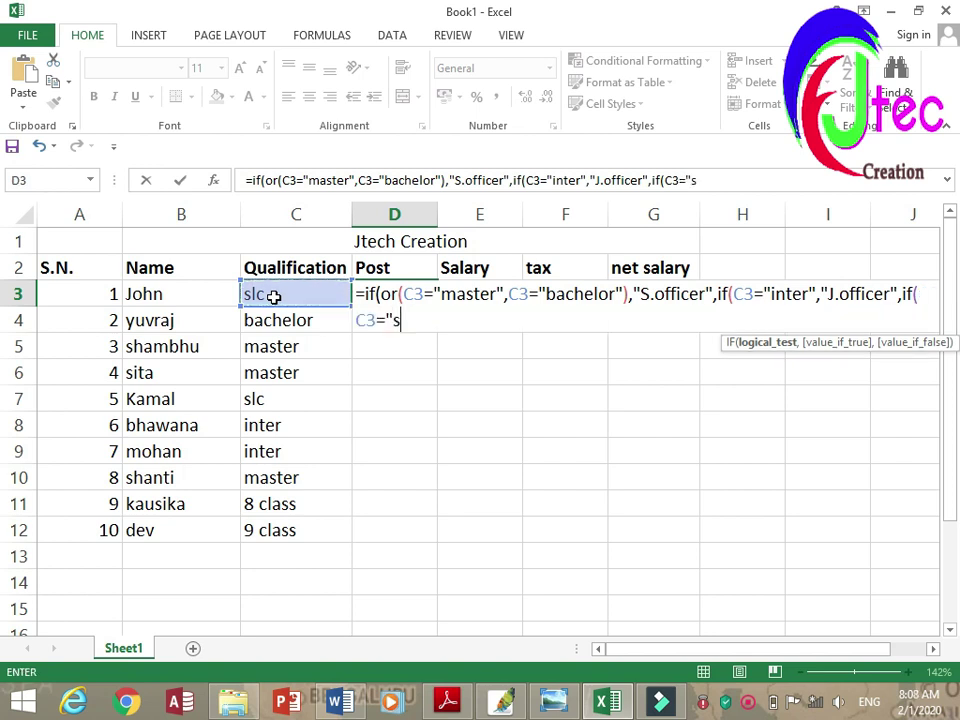
type("lc\"")
type(",")
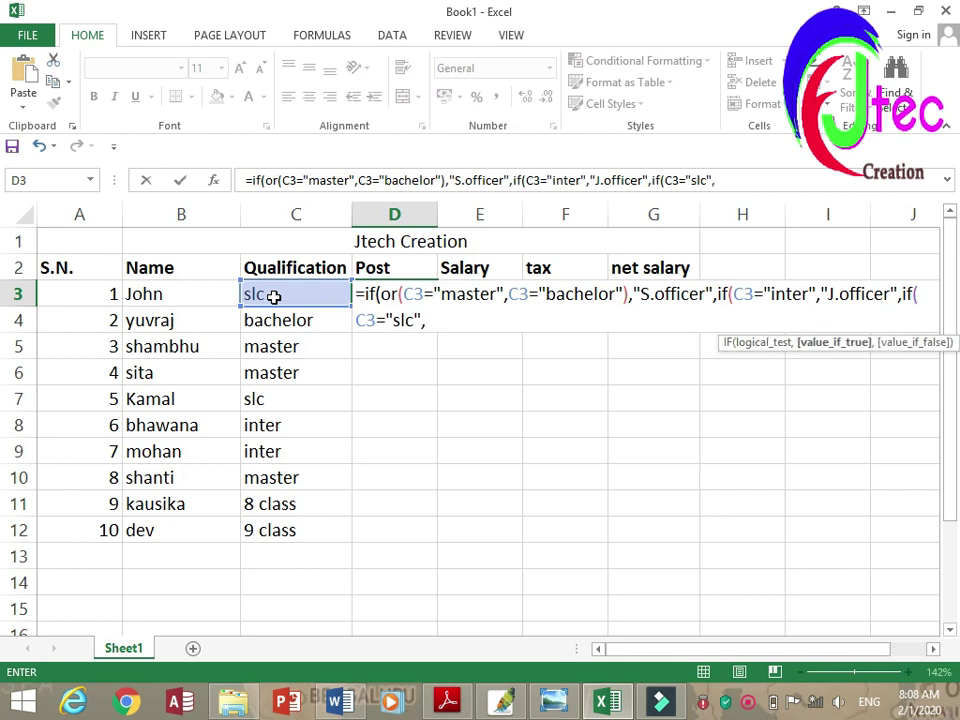
type("\"non-officer\",")
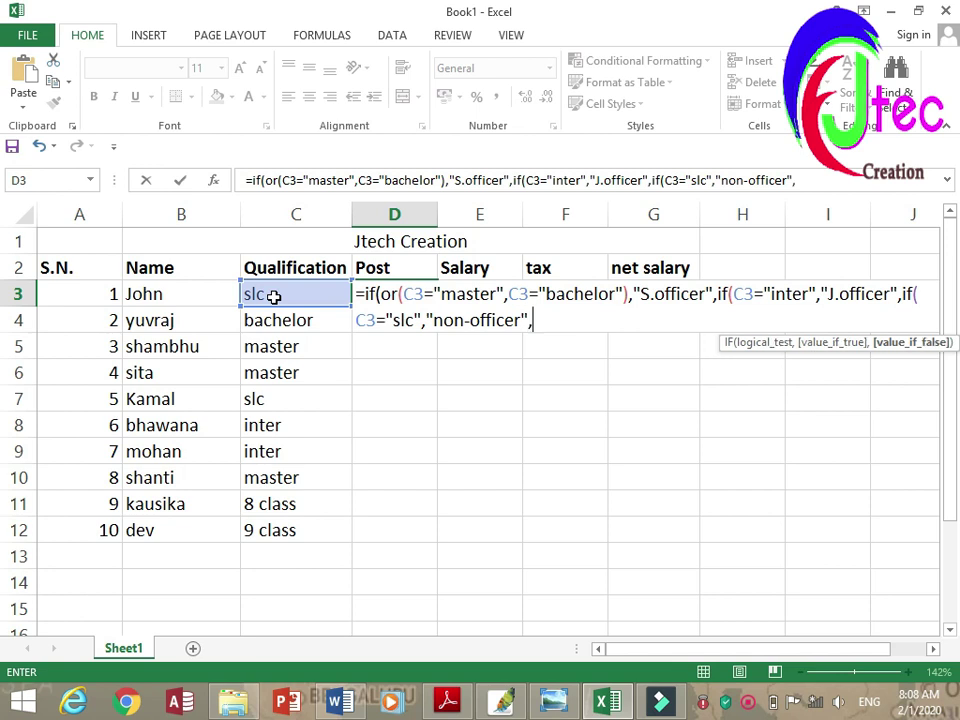
type("\"labor")
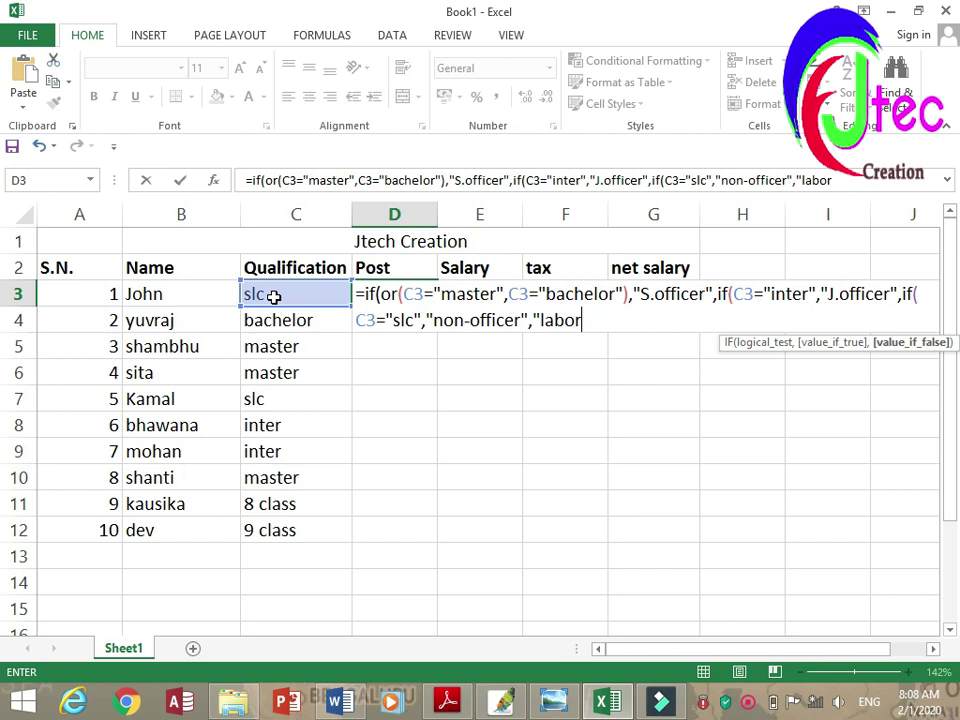
type("\"")
type(")")
type("))")
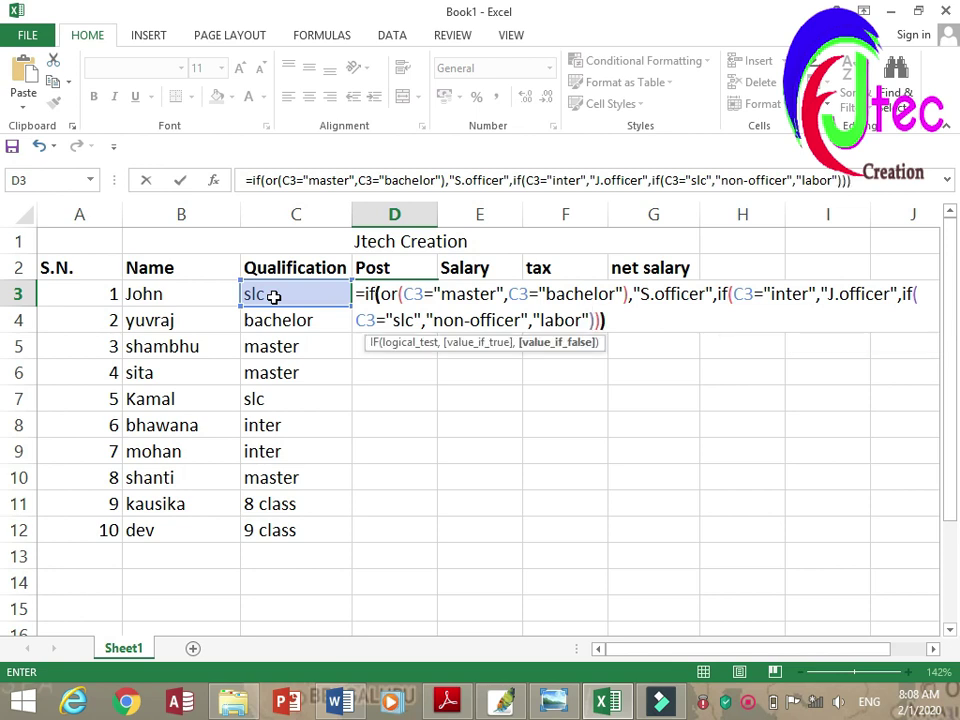
- Enter the Post formula, widen column D, and fill it from D3 down to D12
key("Return")
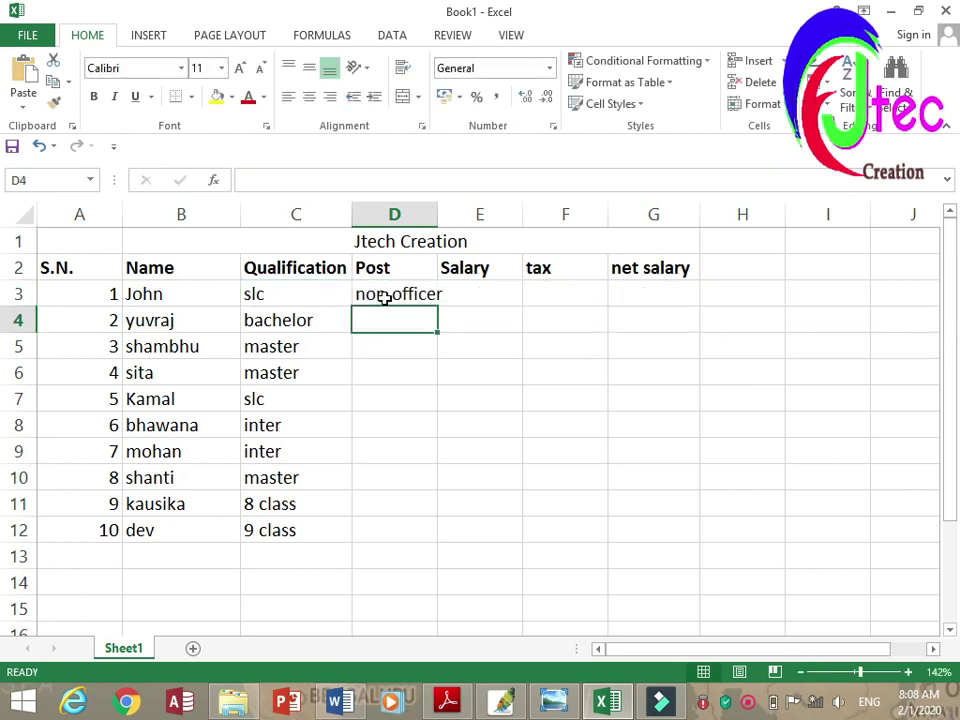
left_click(385, 298)
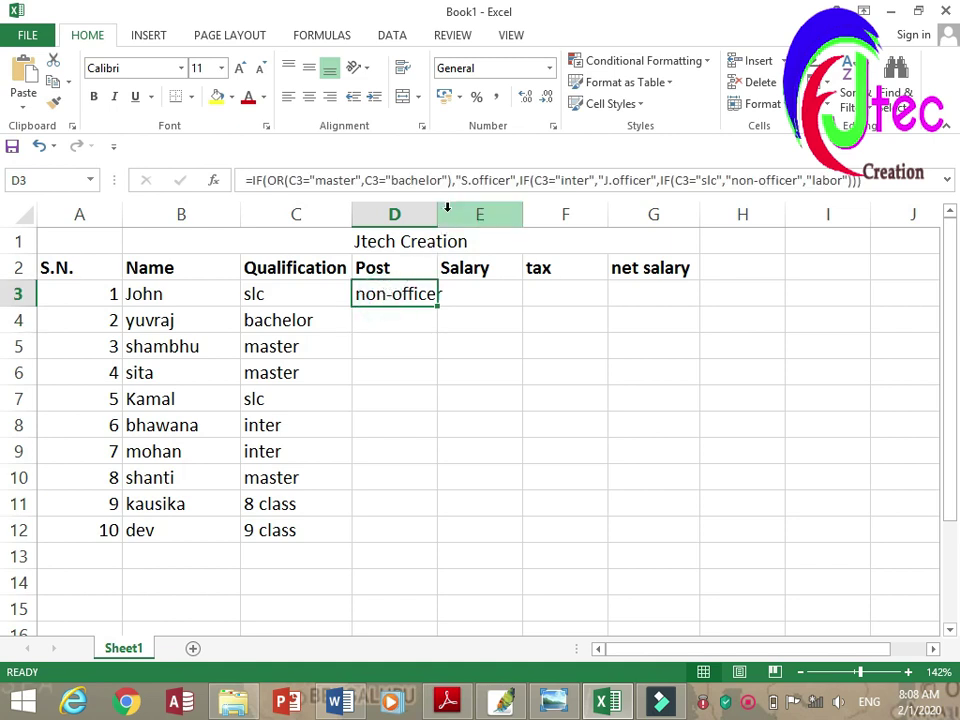
left_click_drag(437, 211, 476, 211)
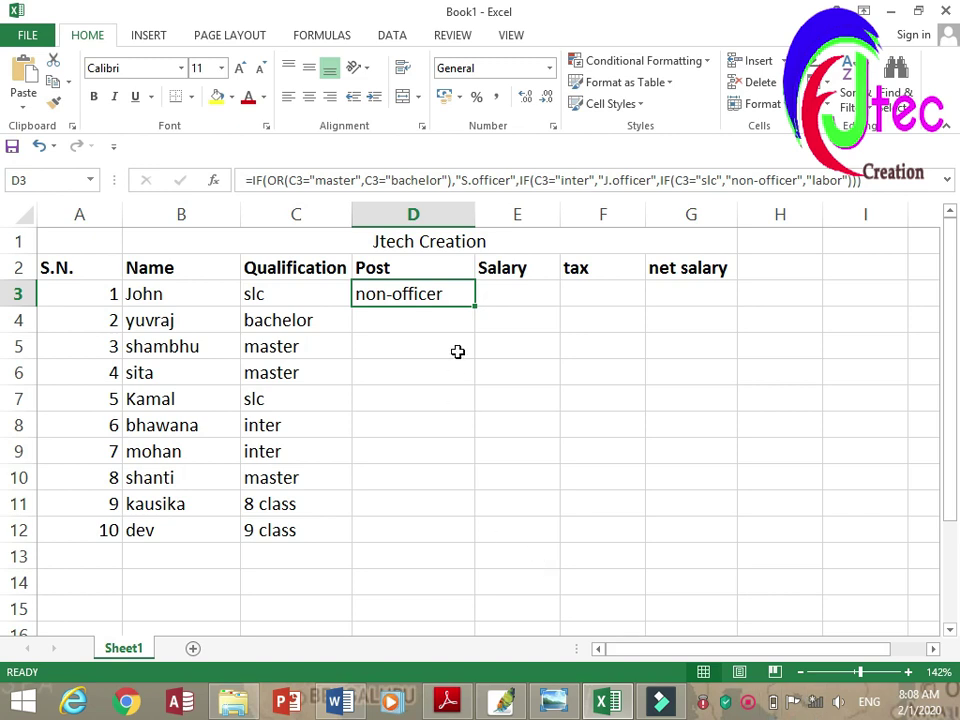
left_click_drag(475, 309, 447, 540)
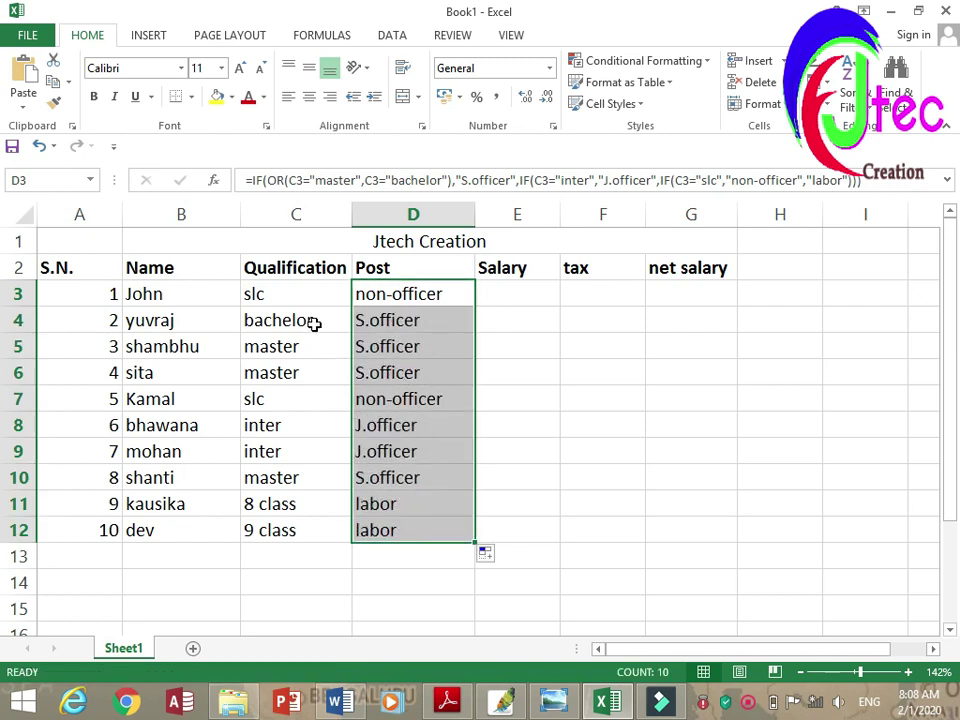
left_click(386, 316)
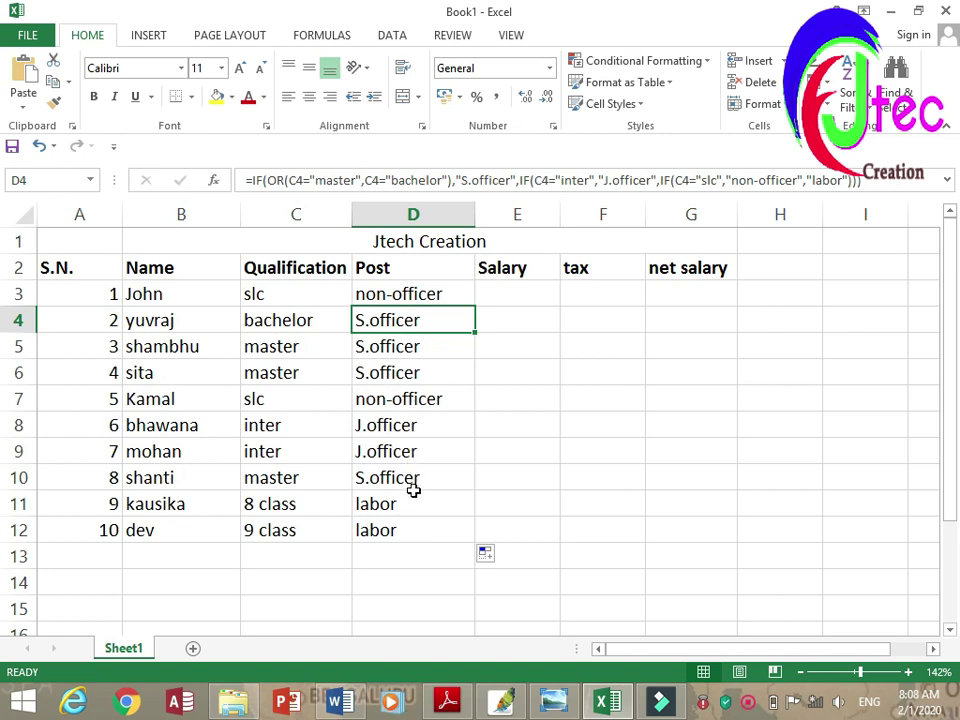
left_click(434, 290)
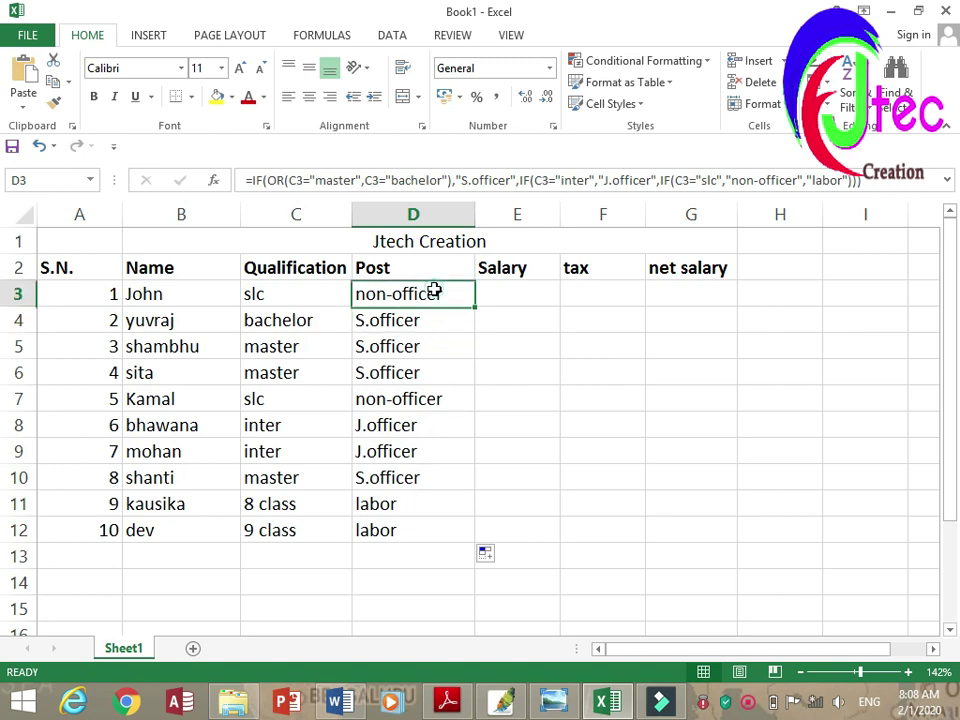
left_click(750, 702)
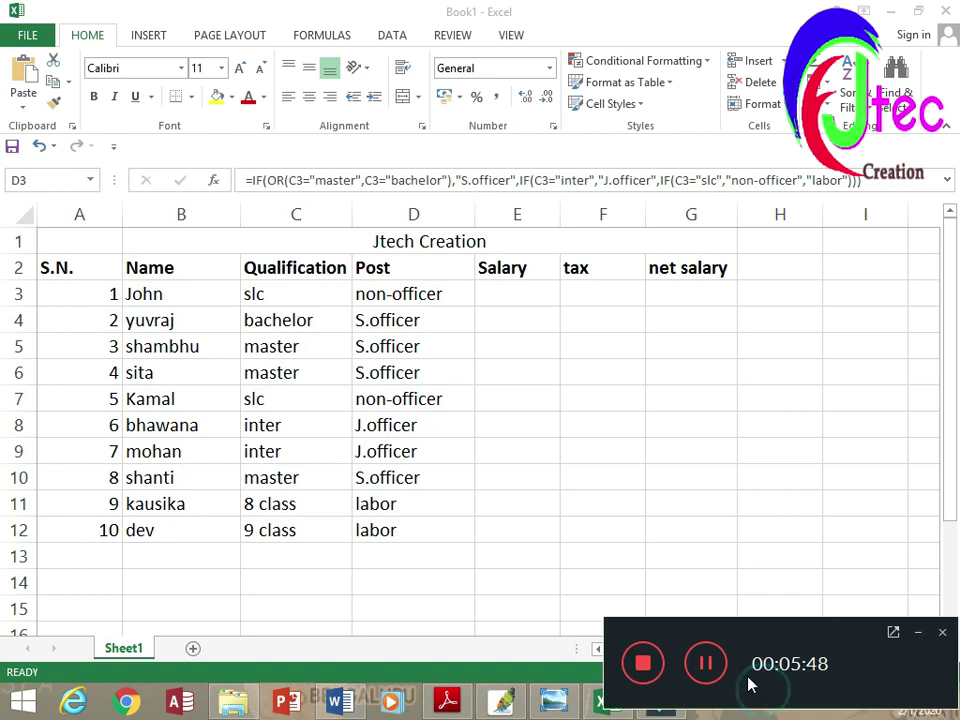
left_click(705, 663)
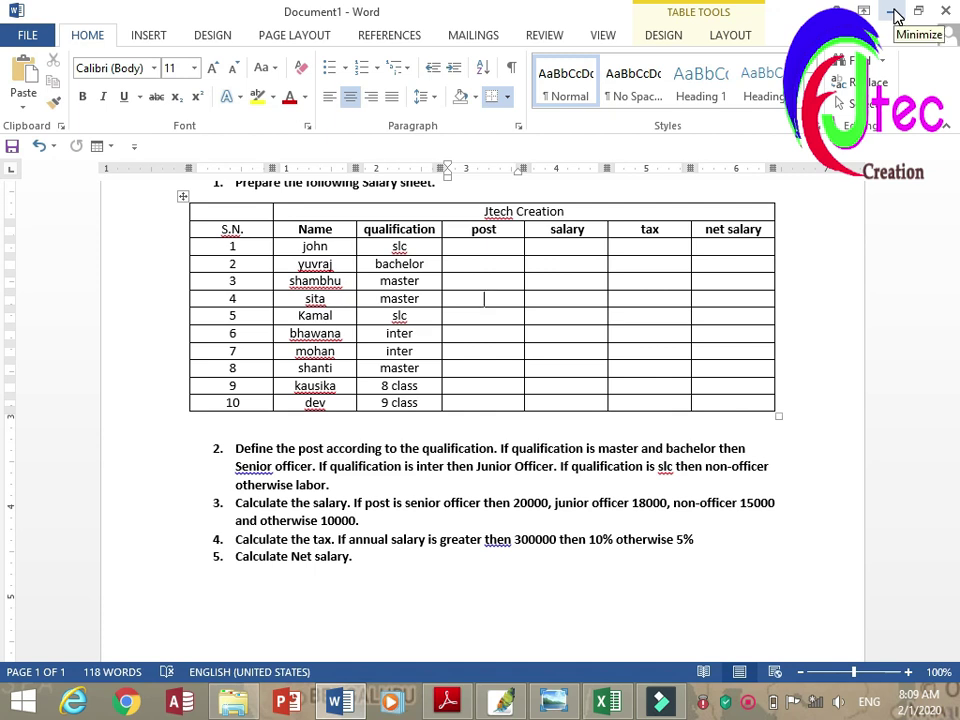
left_click(893, 11)
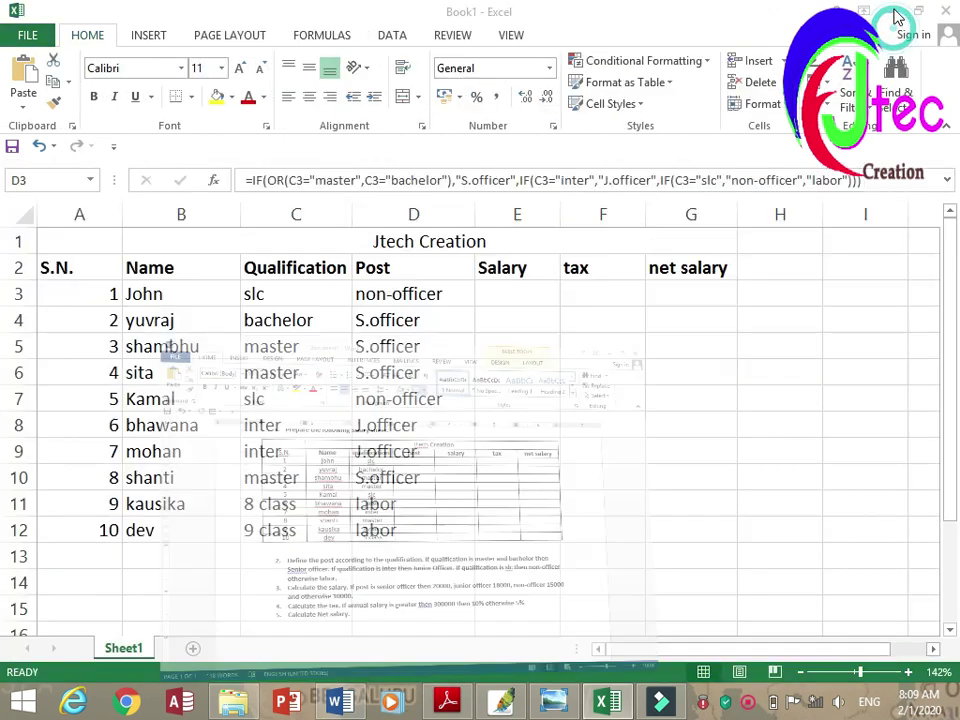
left_click(512, 287)
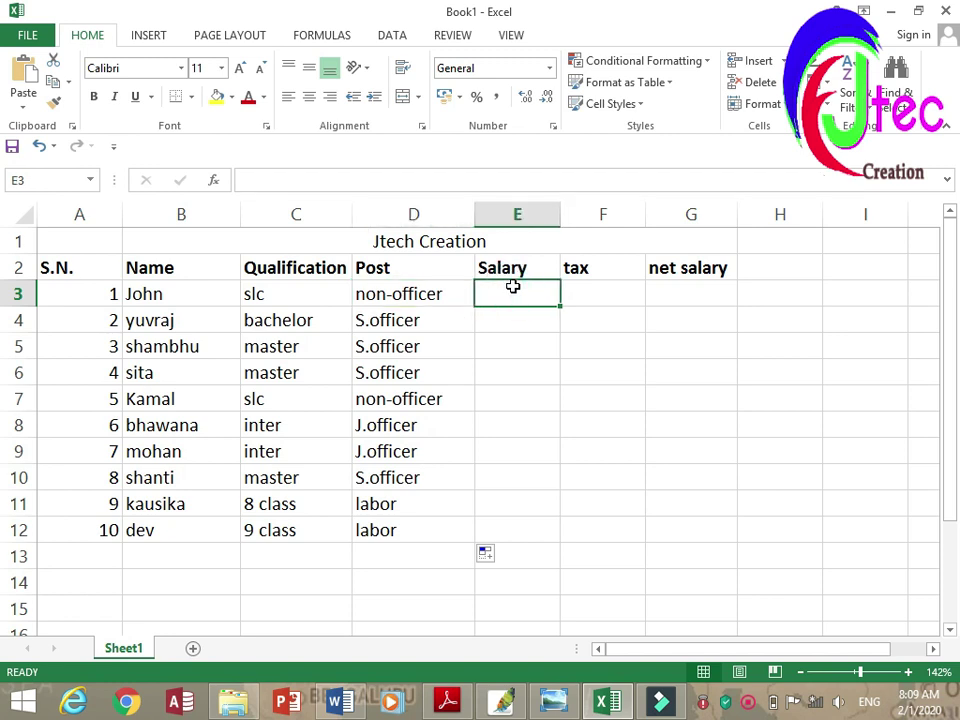
- Start the E3 salary formula so an S.officer post in D3 earns 20000
type("=")
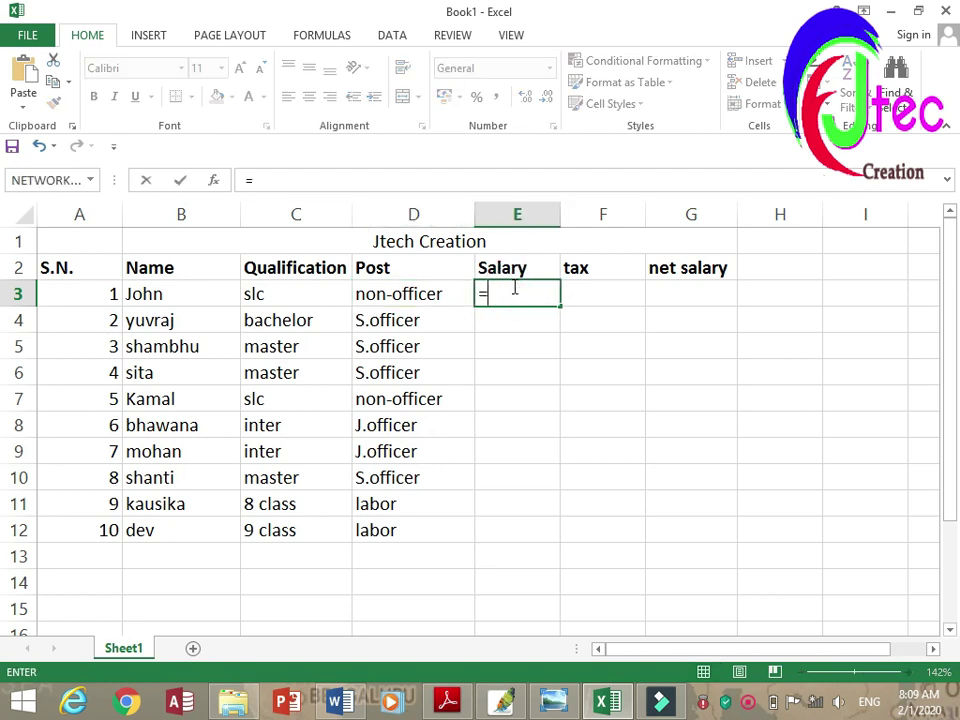
type("if")
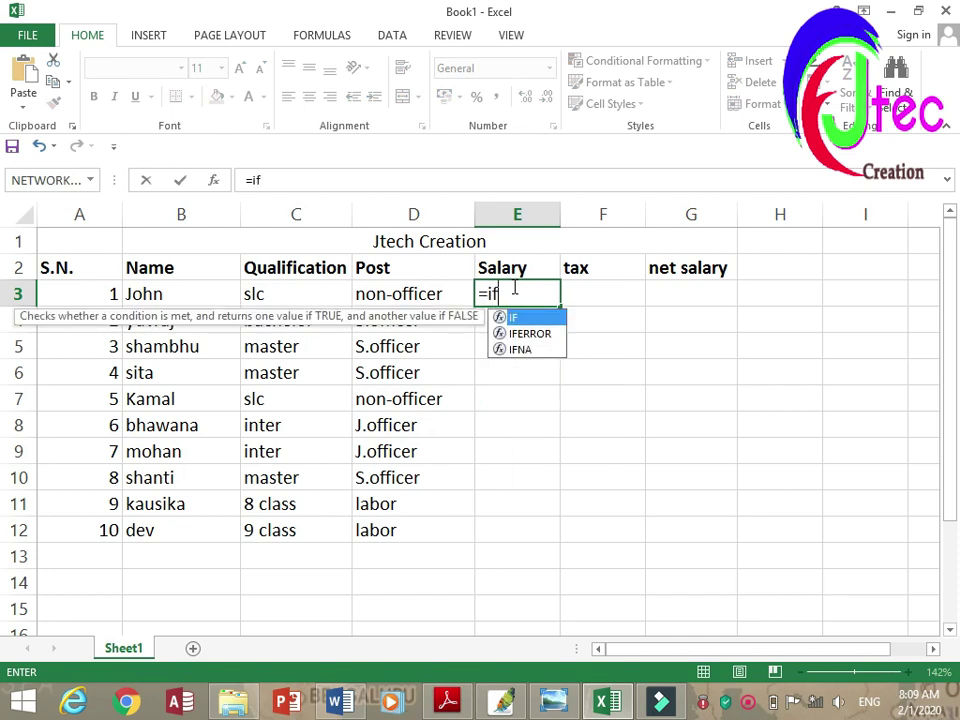
type("(")
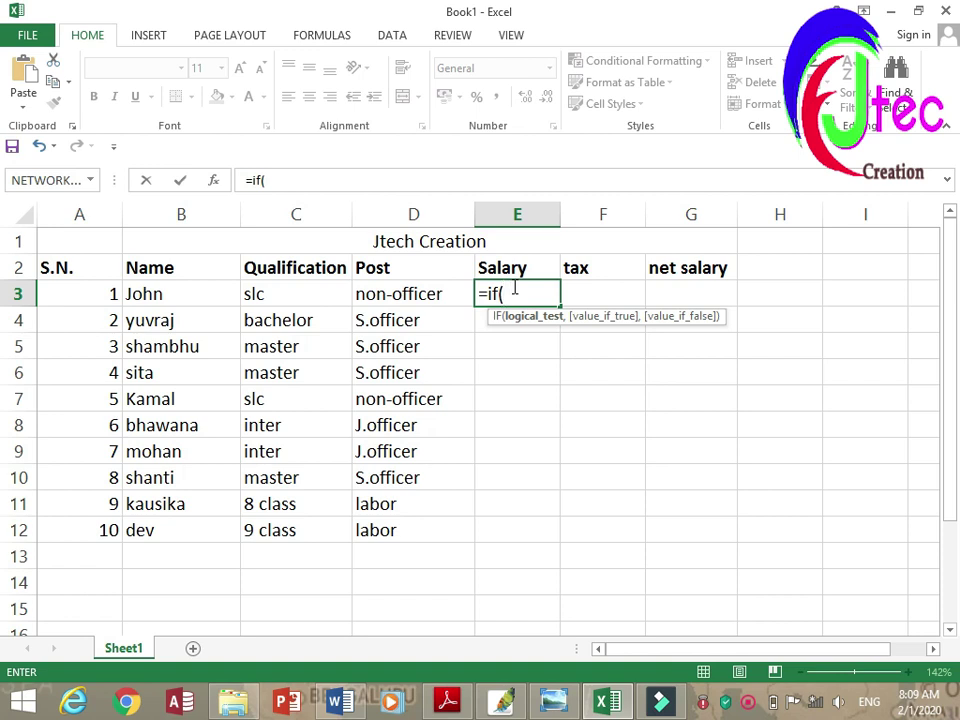
left_click(416, 298)
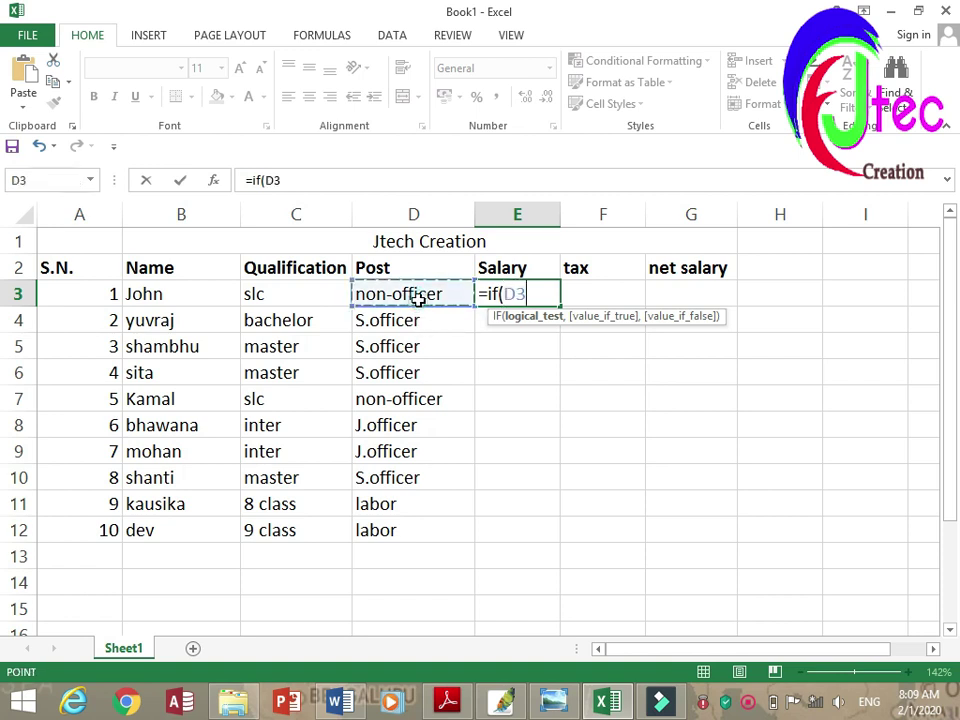
type("=")
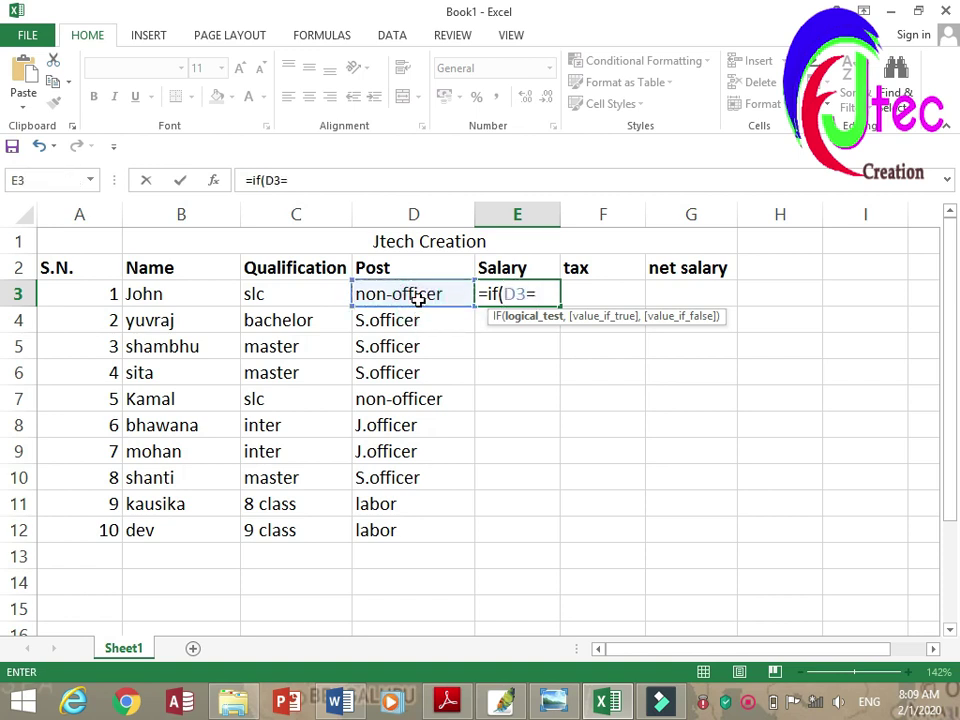
type("\"")
type("S")
type(".")
type("foo")
key("BackSpace")
key("BackSpace")
key("BackSpace")
key("BackSpace")
type("S.off")
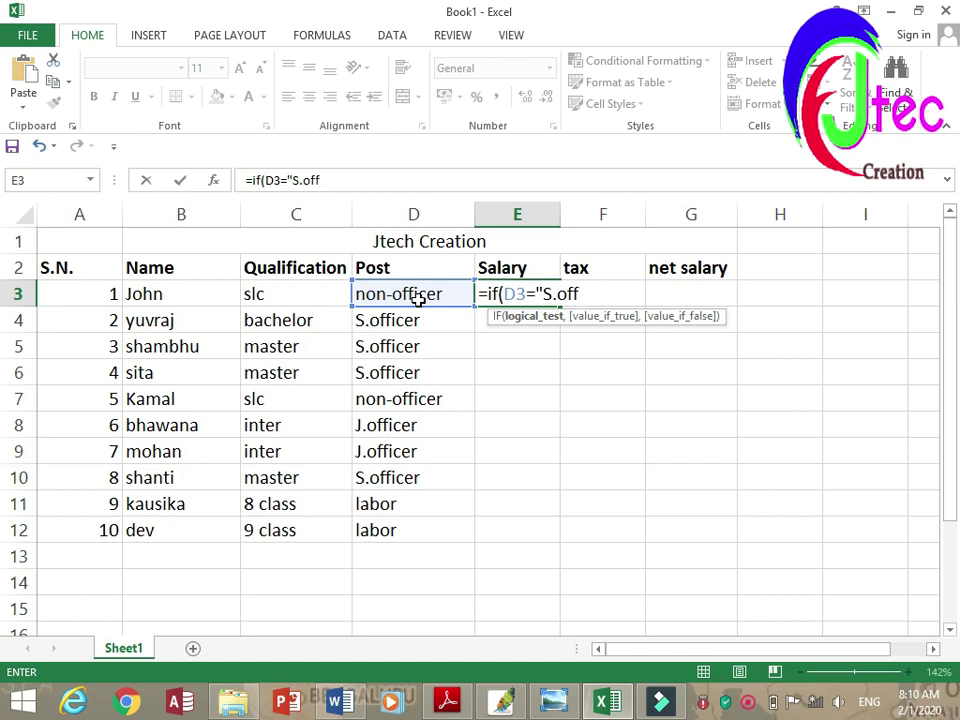
type("icer")
type("\",")
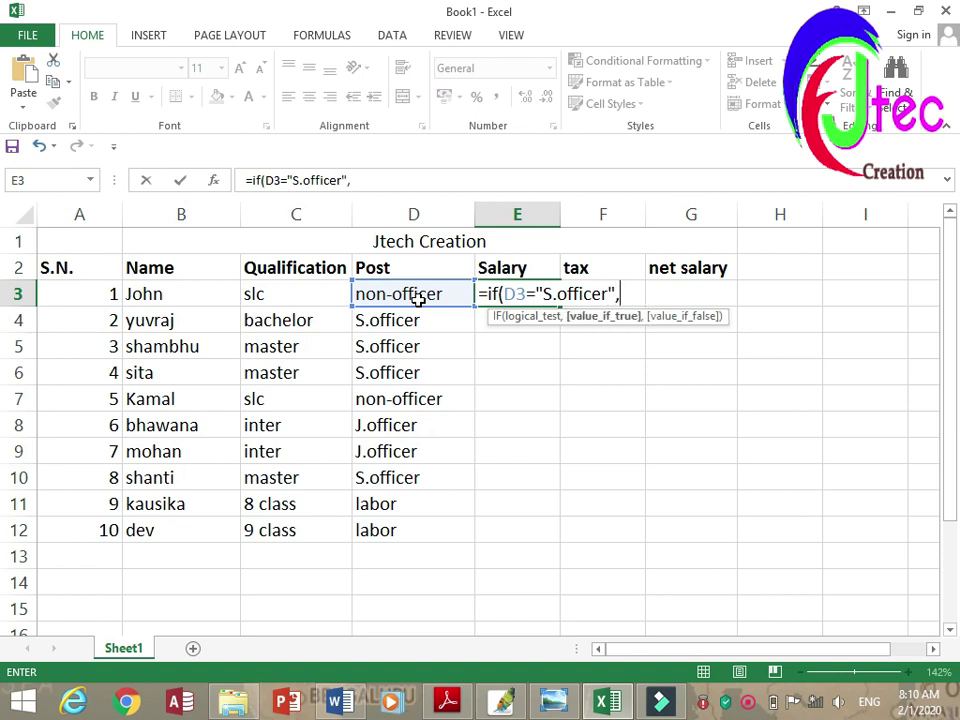
type("\"")
key("BackSpace")
type("20000")
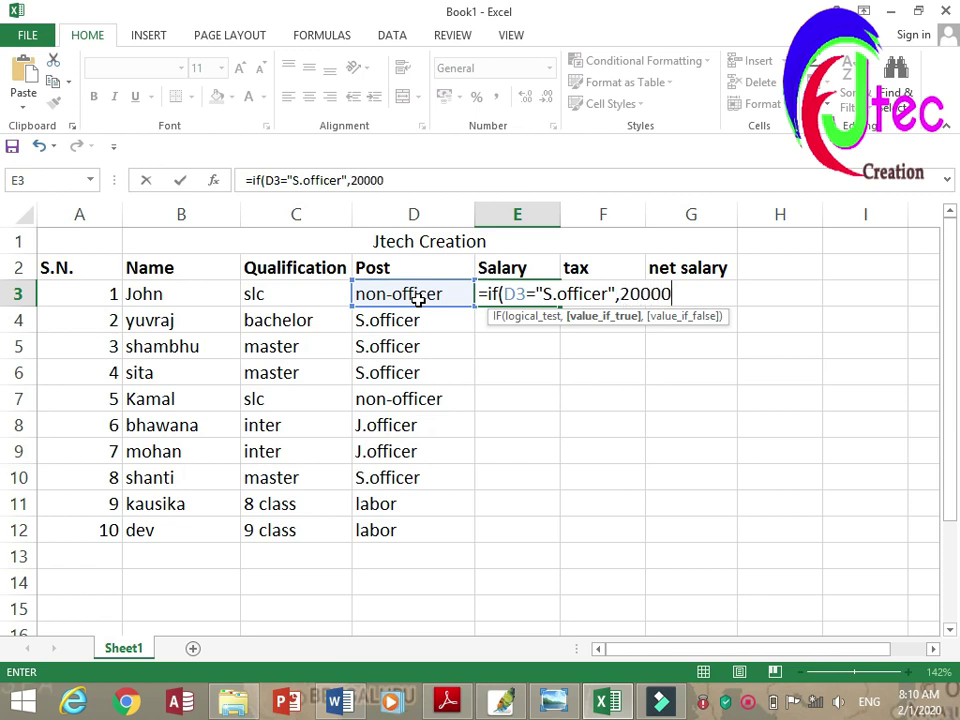
type("\"")
type(",if")
type("(")
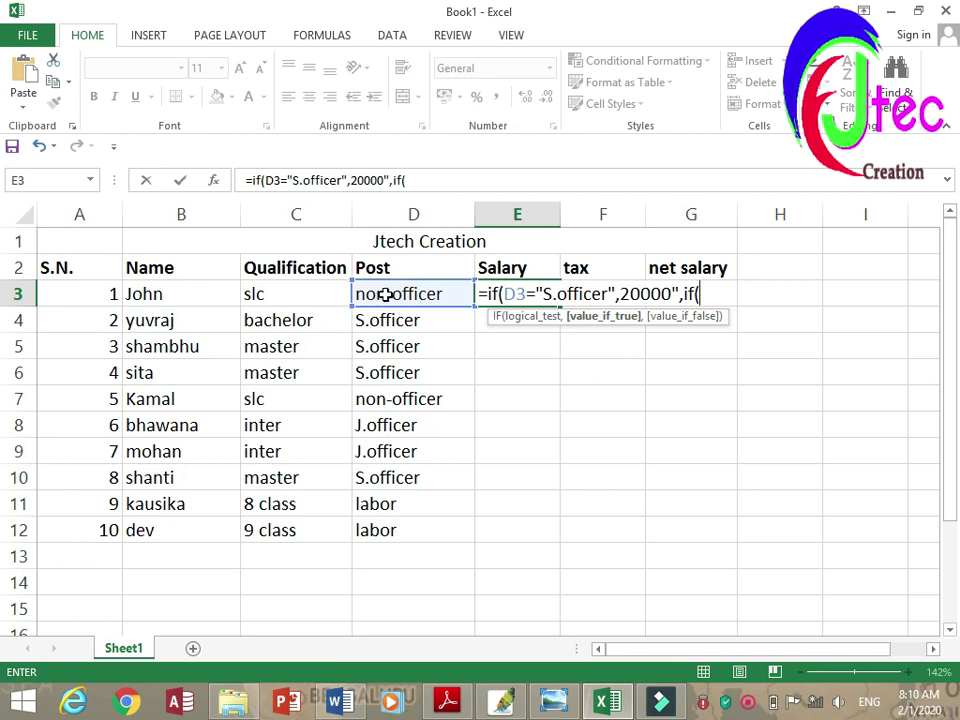
- Add the nested test giving J.officer a salary of 18000
left_click(385, 294)
type("=")
type("J.")
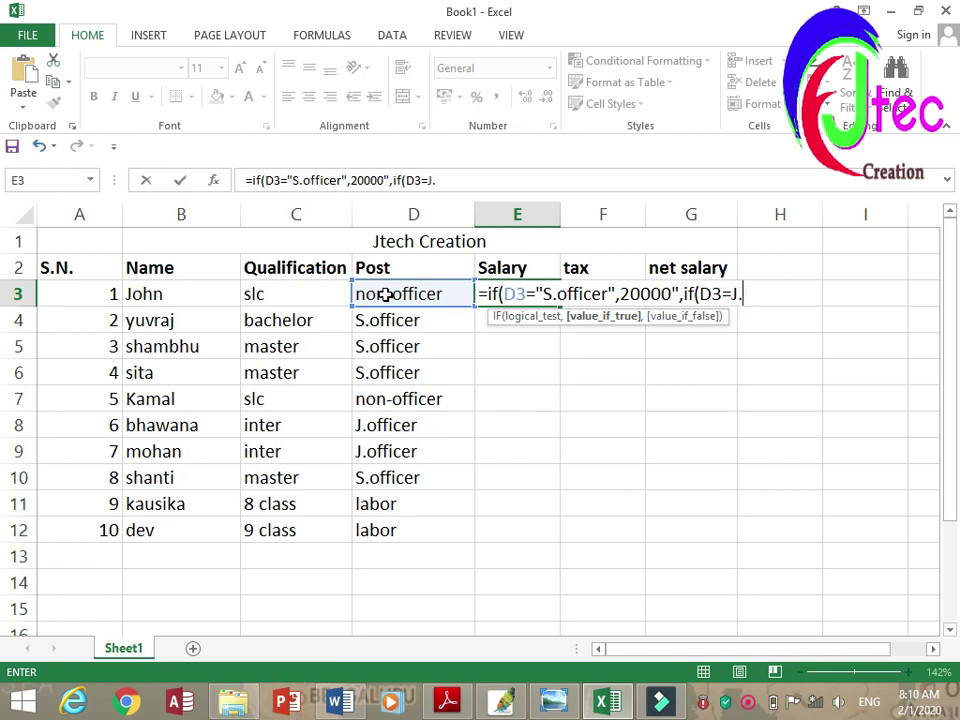
key("BackSpace")
key("BackSpace")
type("\"j.")
key("BackSpace")
key("BackSpace")
key("BackSpace")
type("\"J.")
type("officer")
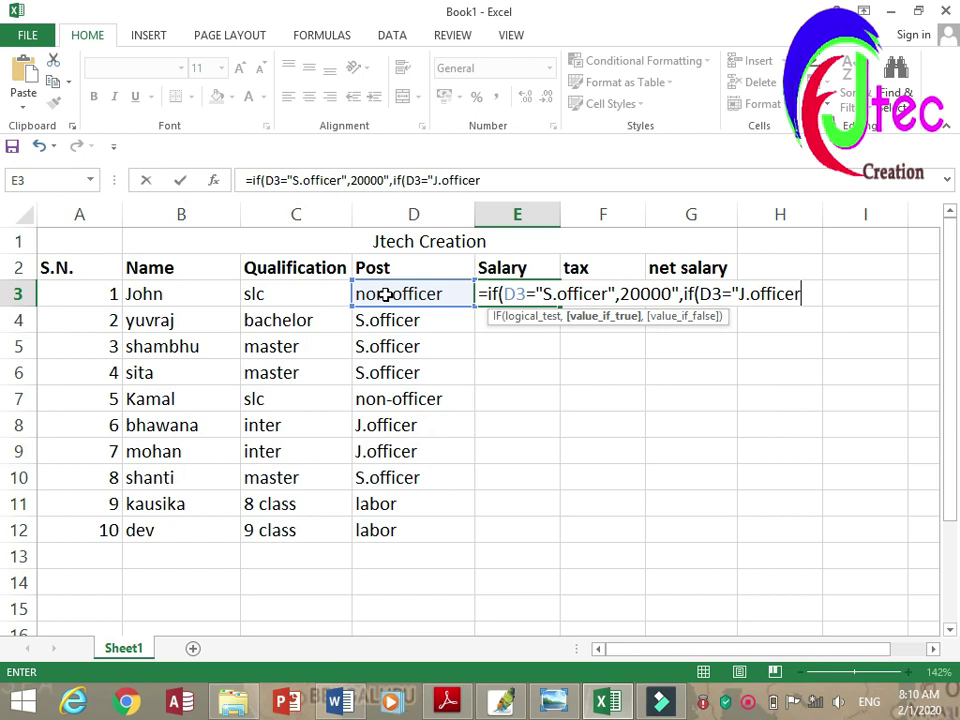
type("\"")
type(",")
type("18000")
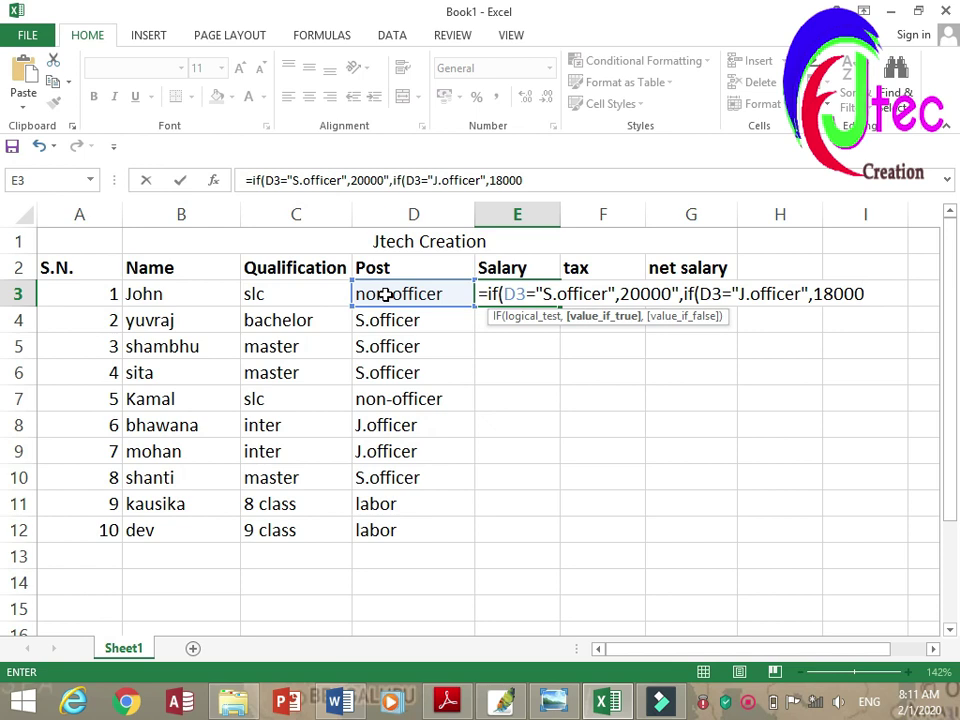
type(", if(")
left_click(428, 308)
left_click(752, 701)
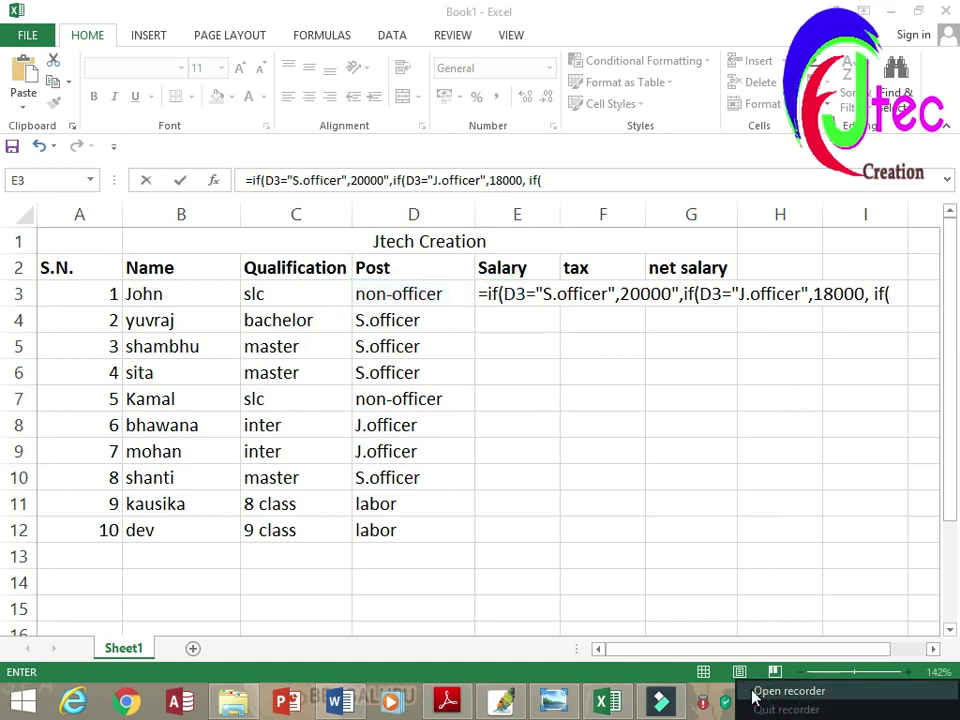
left_click(752, 701)
left_click(708, 664)
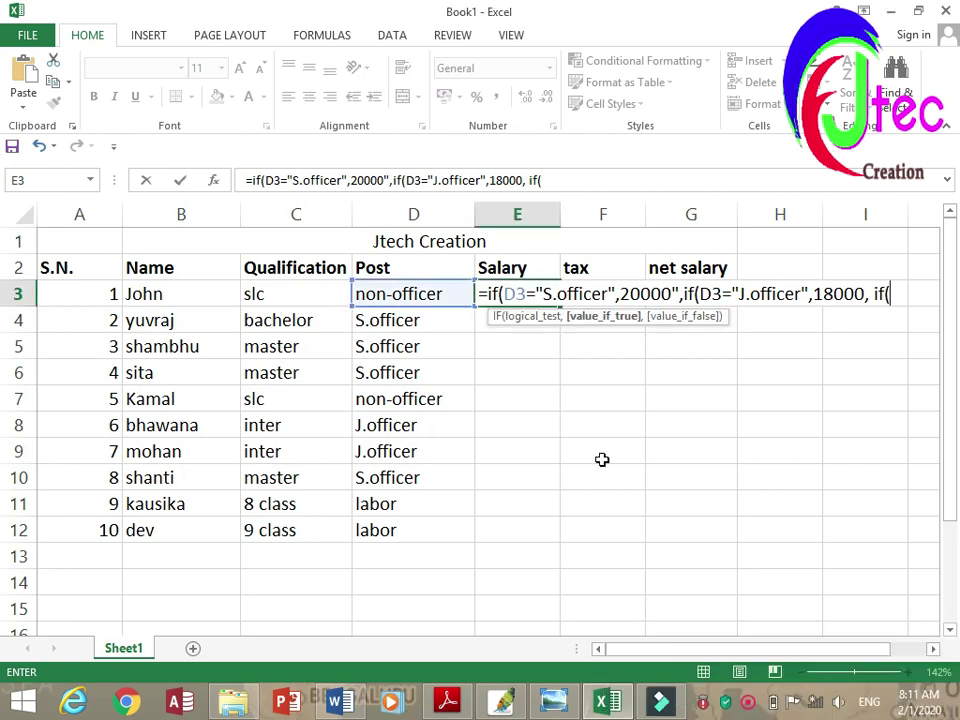
- Add the non-officer test at 15000, defaulting to 10000, and enter the formula
left_click(455, 296)
type("=")
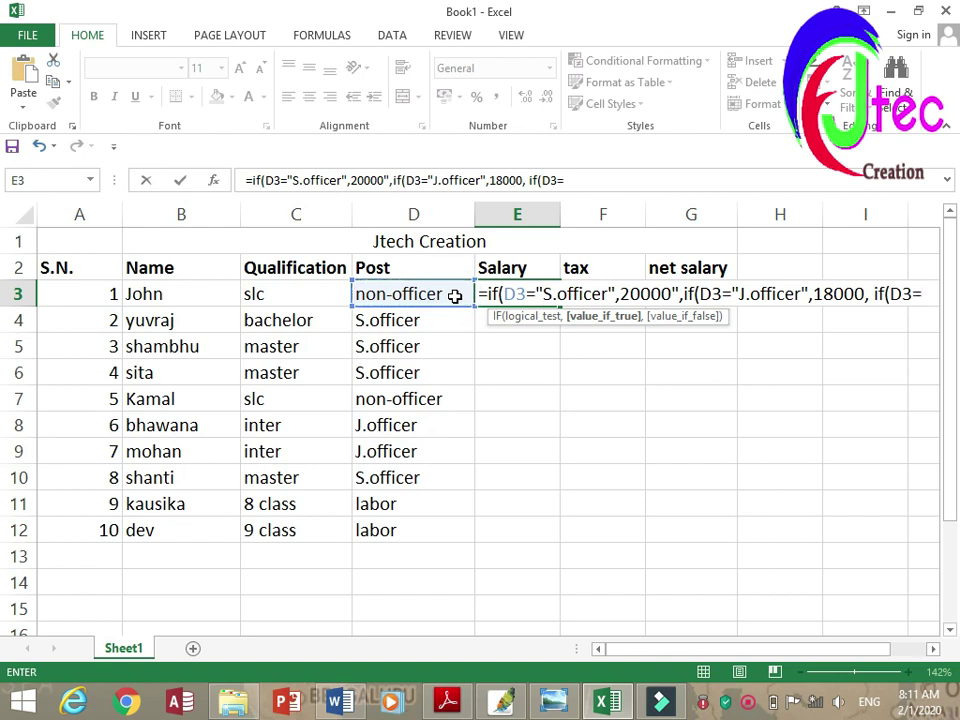
type("\"non")
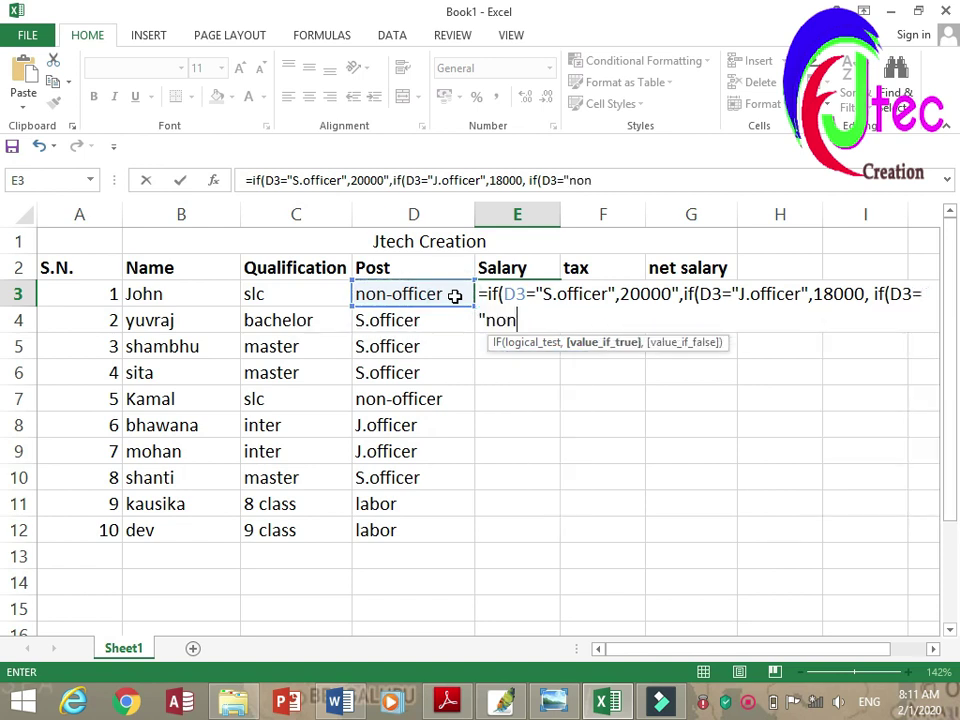
type("-officer")
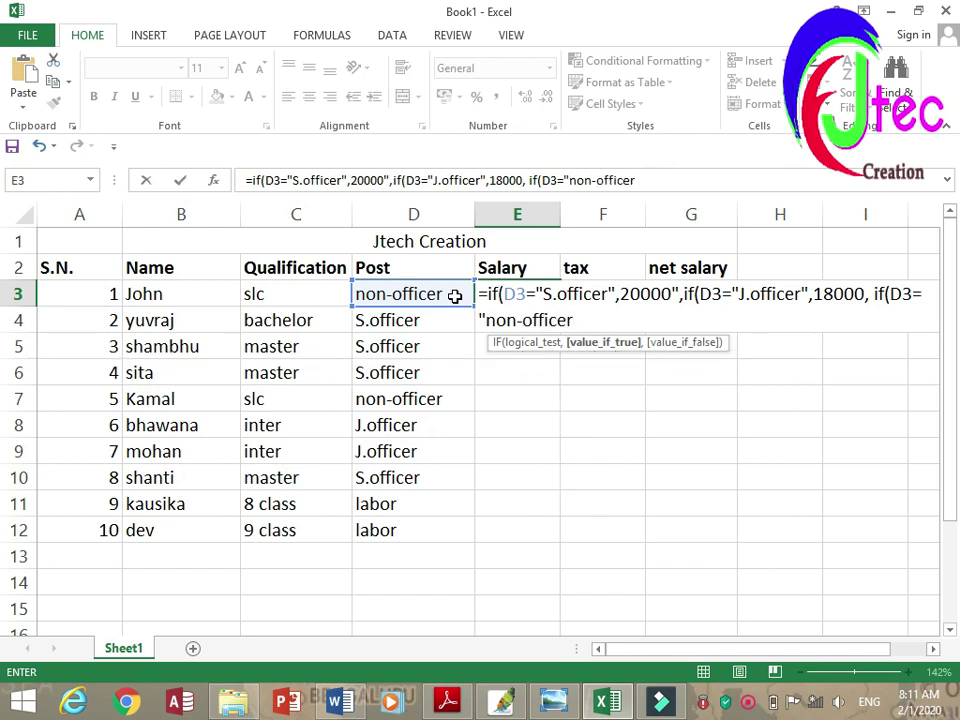
type("\"")
type(",")
type("15")
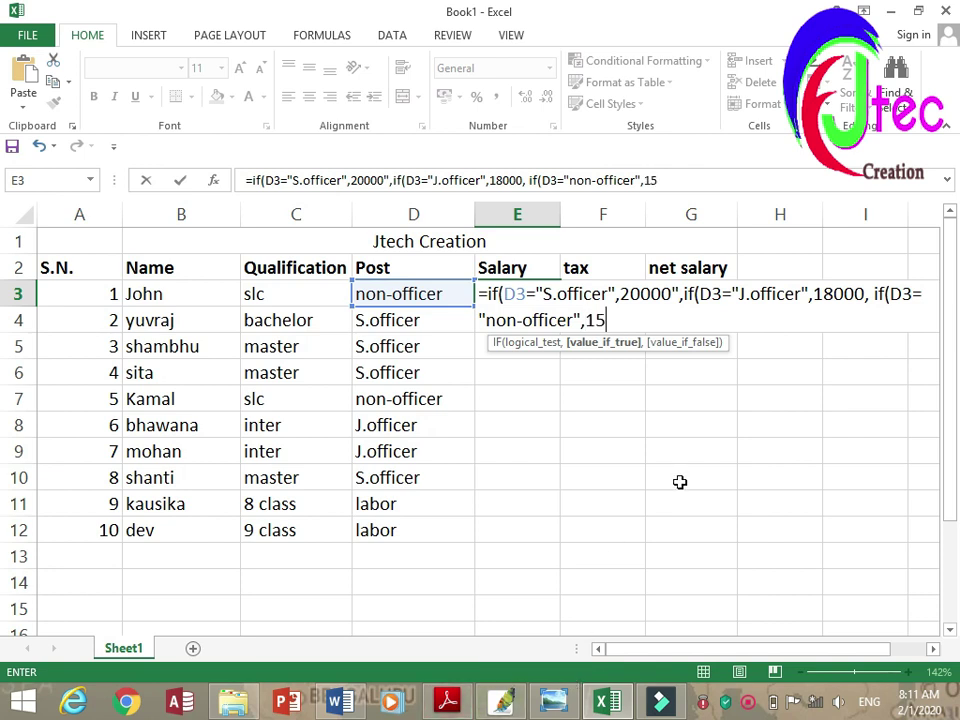
type("000")
type(",10000")
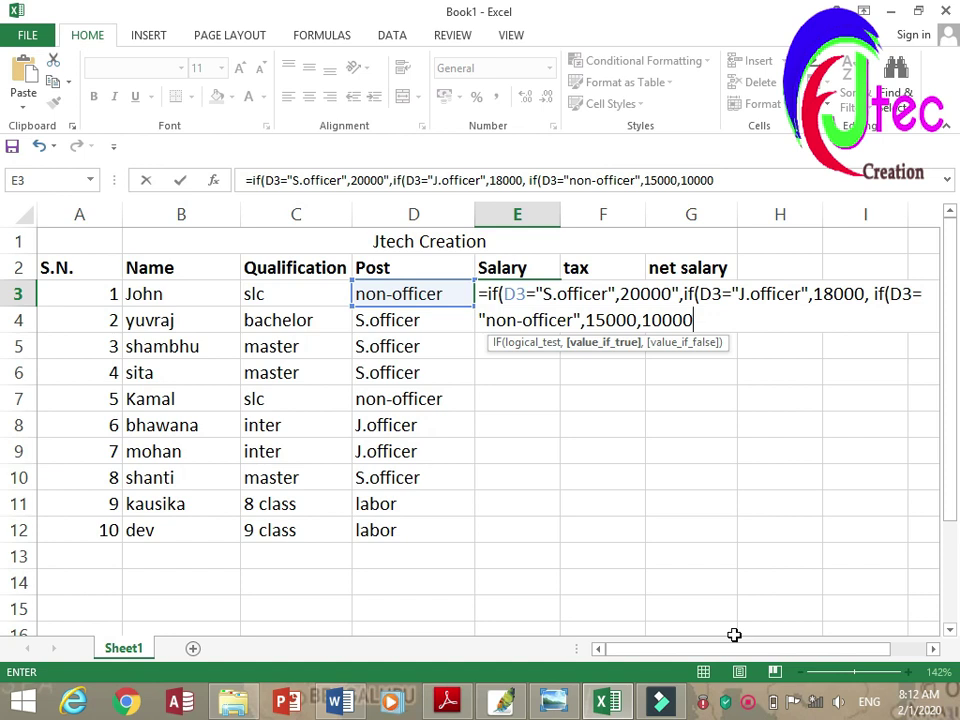
type(")))")
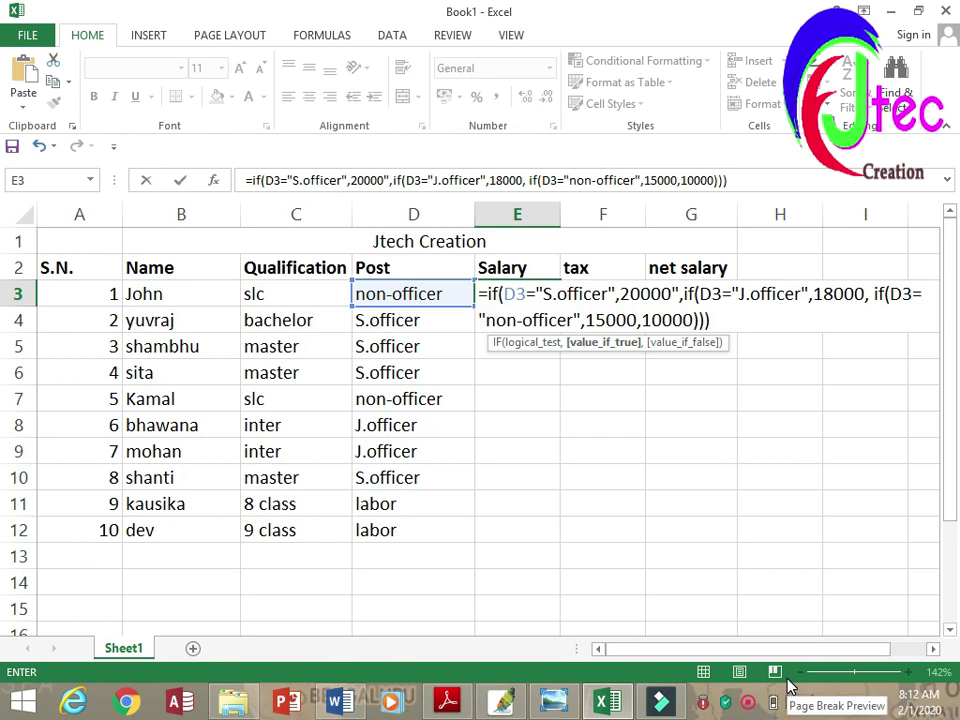
key("Return")
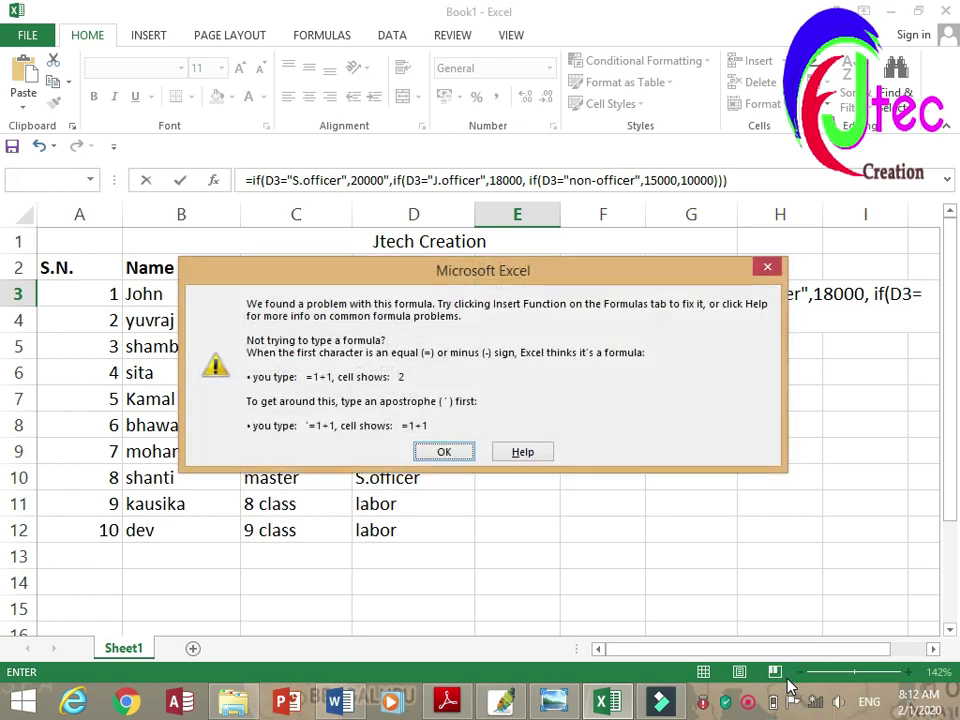
- Remove the stray quote after 20000 and re-enter the corrected salary formula
left_click(450, 452)
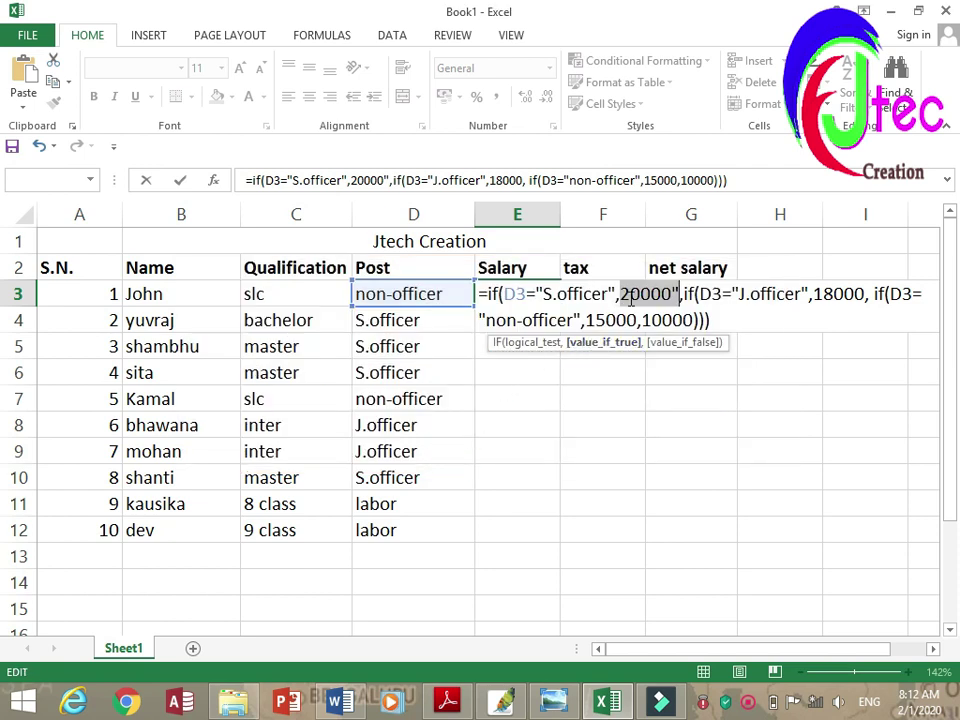
left_click(680, 295)
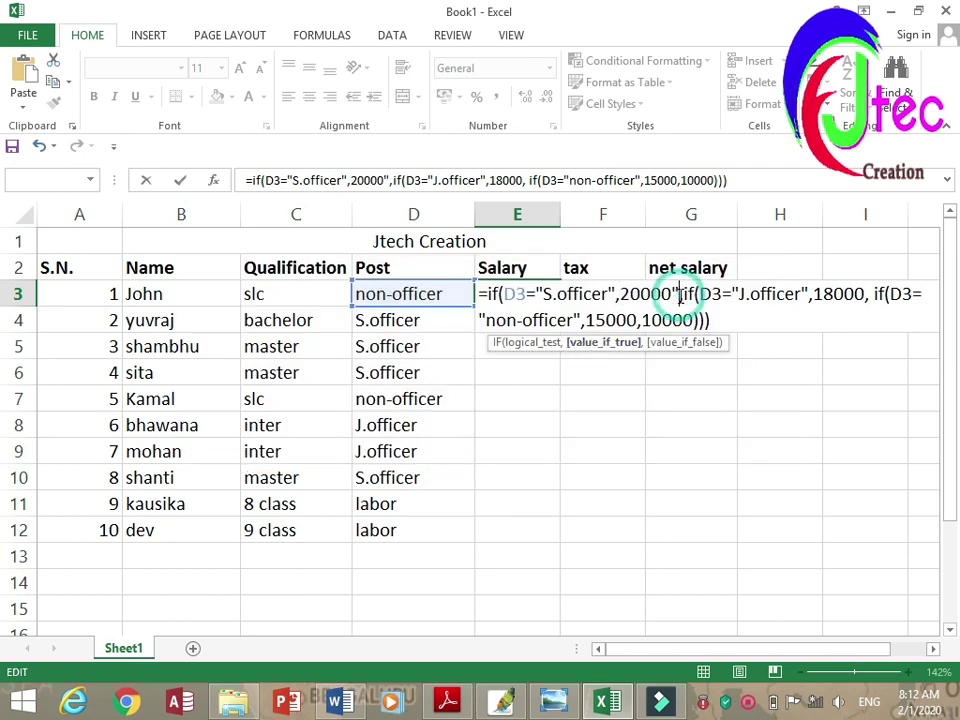
key("BackSpace")
key("BackSpace")
type(",")
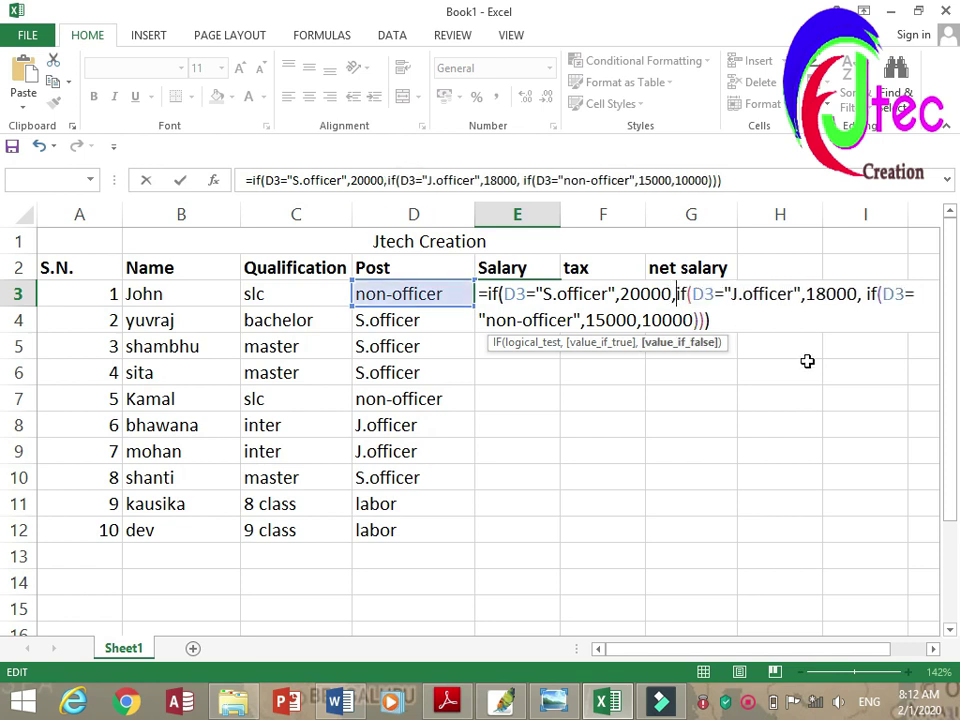
key("BackSpace")
key("Return")
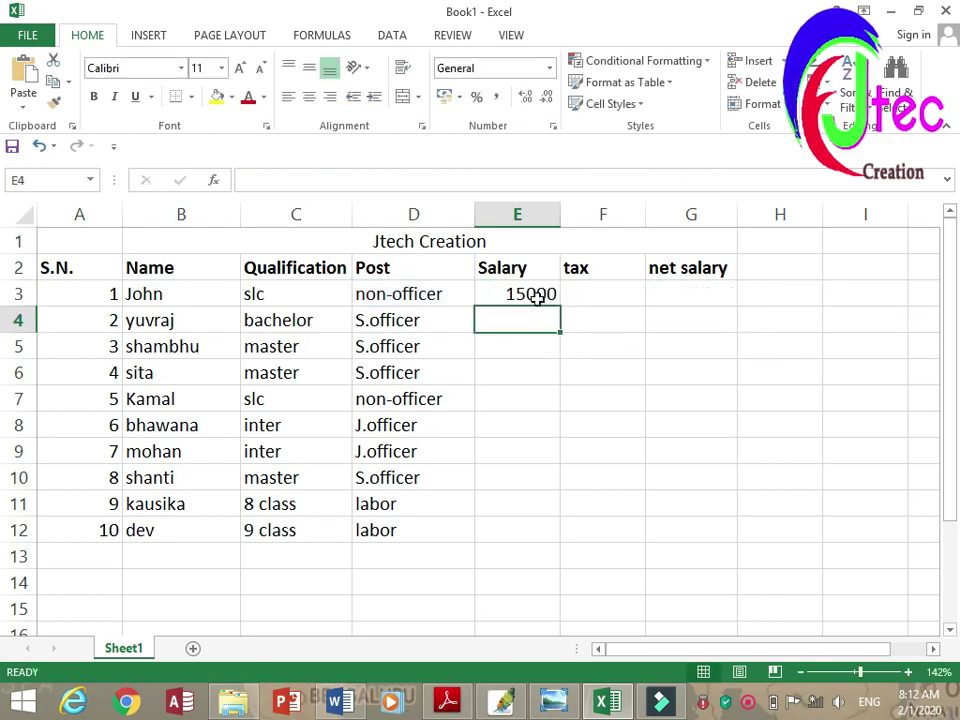
- Select E3 and check the salary task in the Word document
left_click(537, 296)
left_click(592, 705)
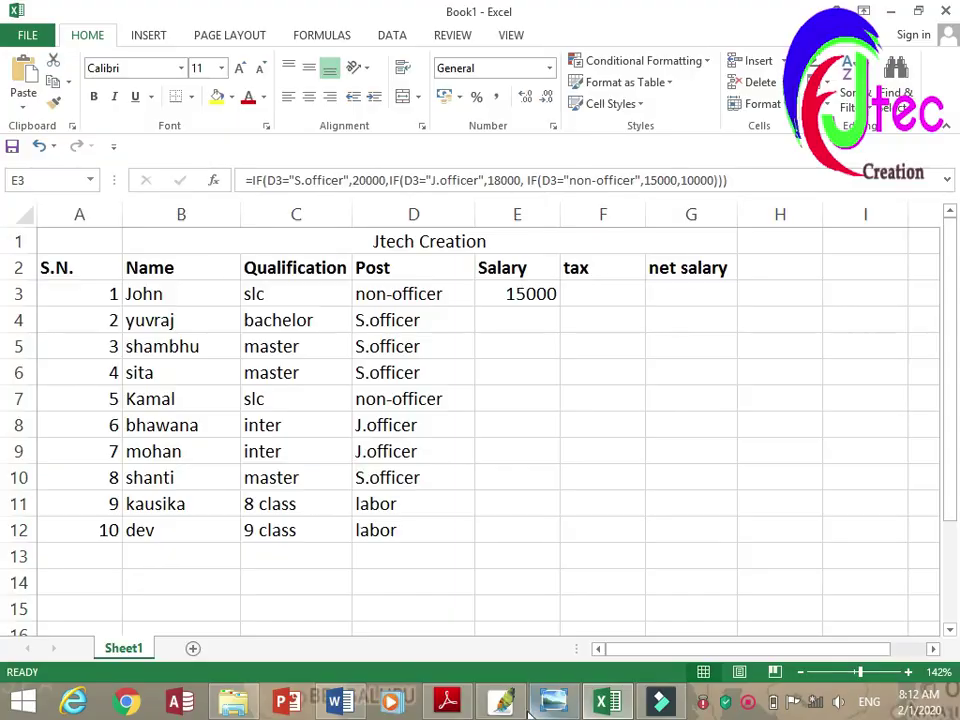
left_click(603, 705)
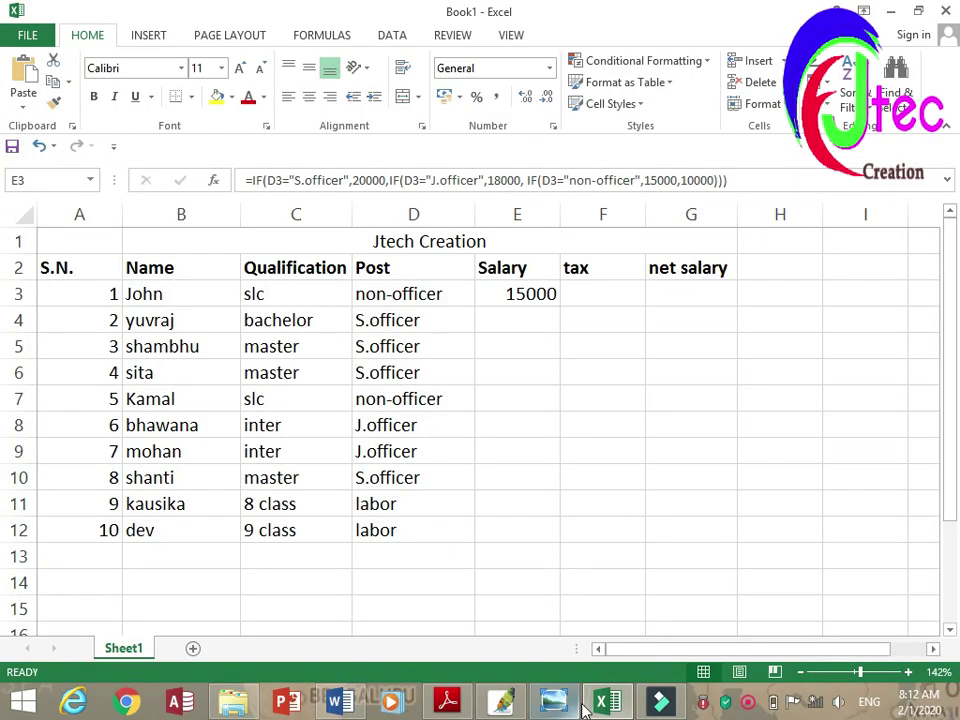
left_click(340, 702)
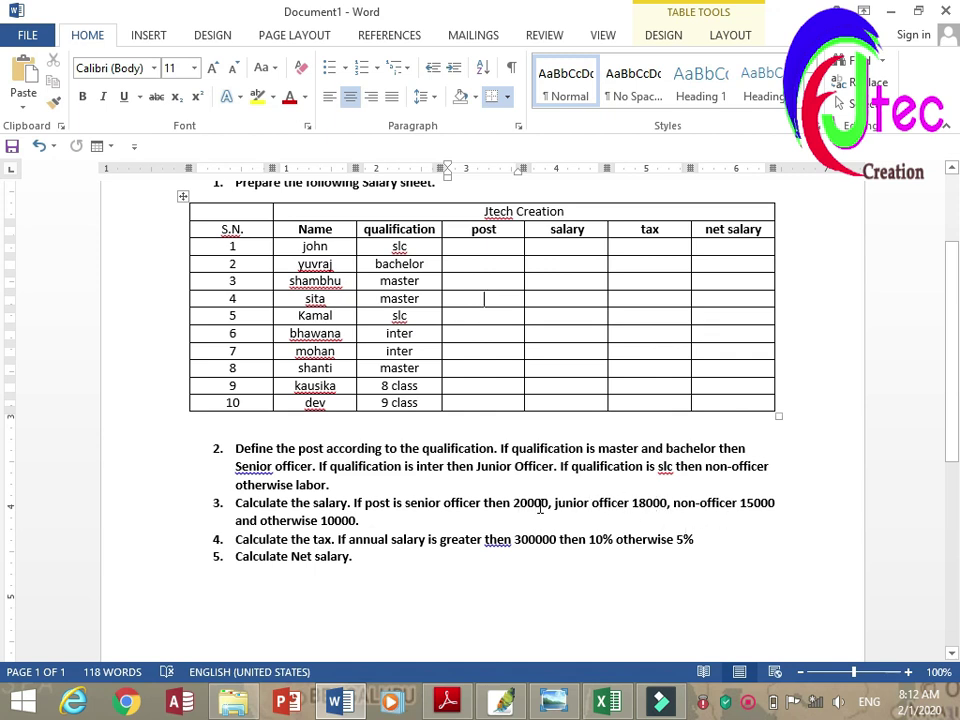
left_click(607, 701)
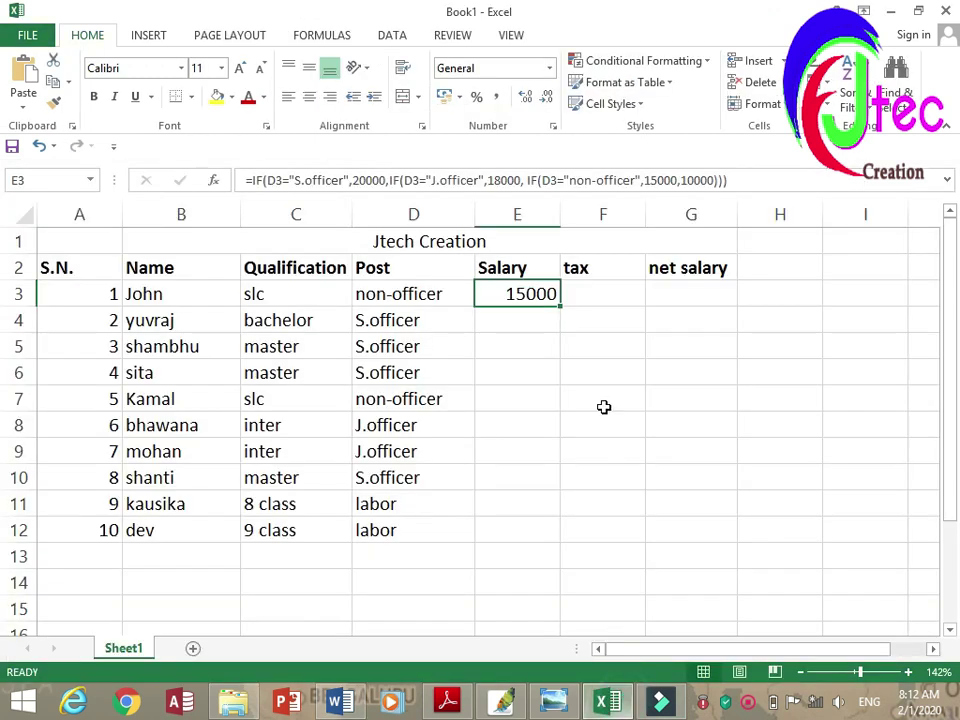
- Fill the salary formula from E3 down to E12 and verify the copied results
left_click_drag(559, 304, 536, 540)
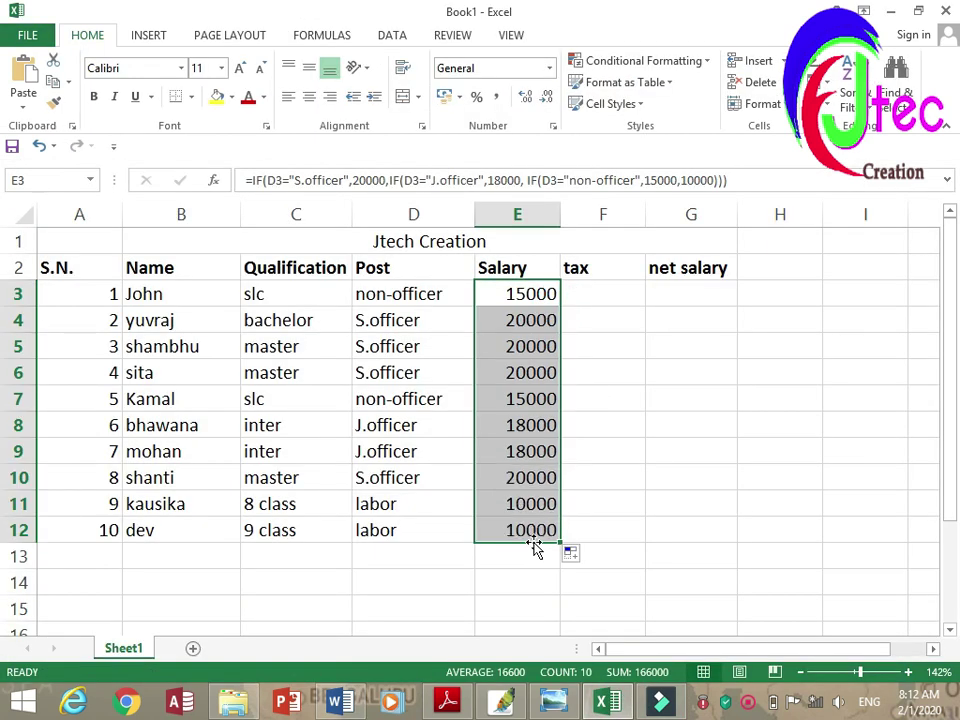
left_click(530, 327)
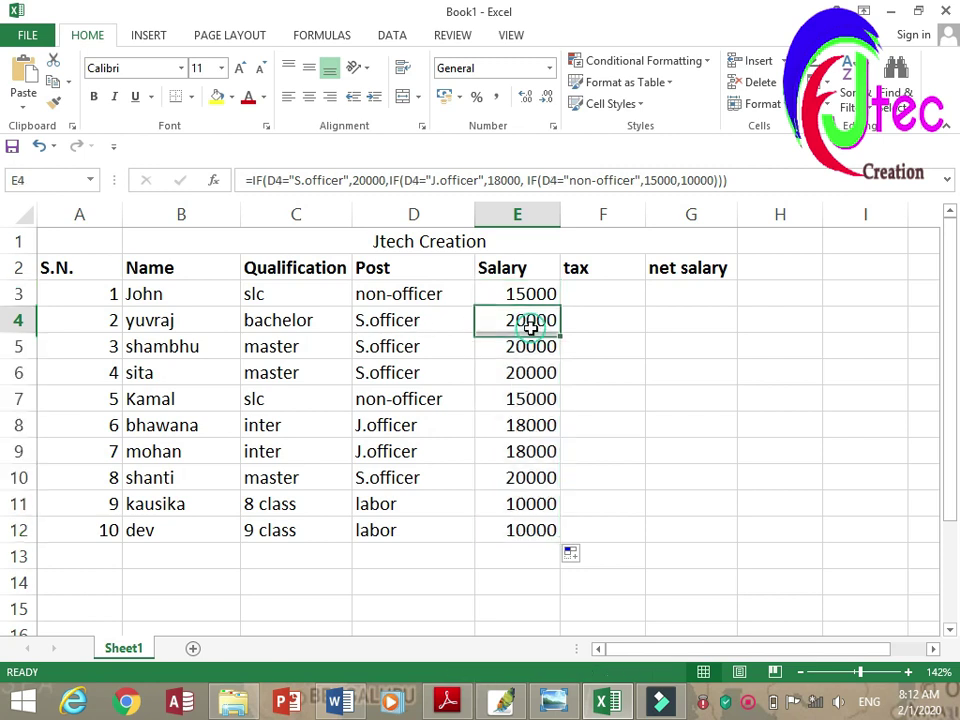
left_click(504, 400)
left_click(499, 425)
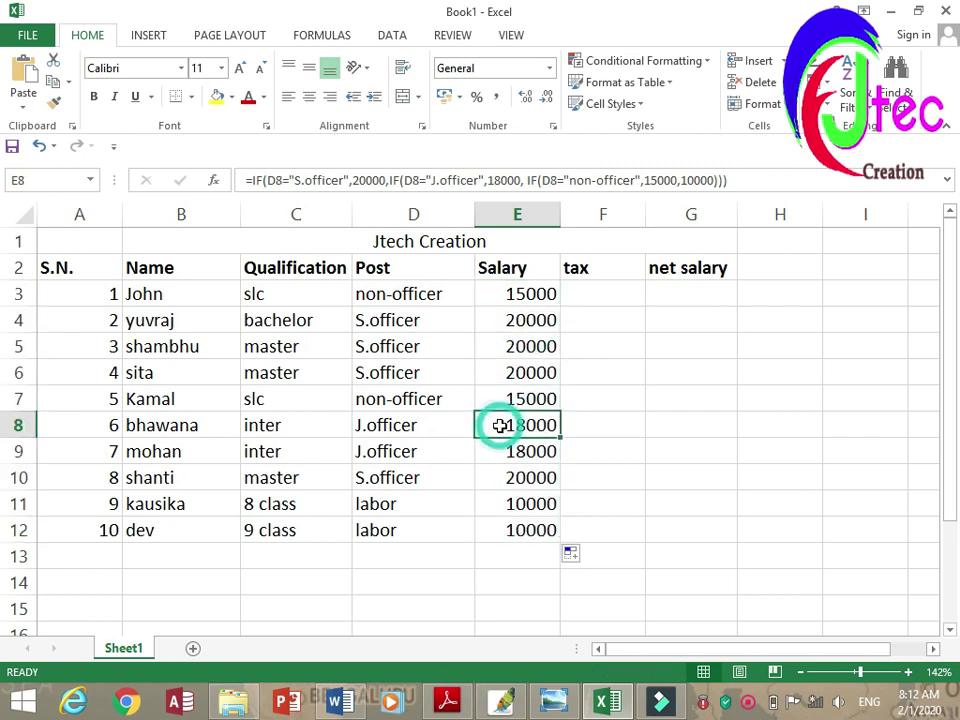
left_click(757, 708)
left_click(746, 703)
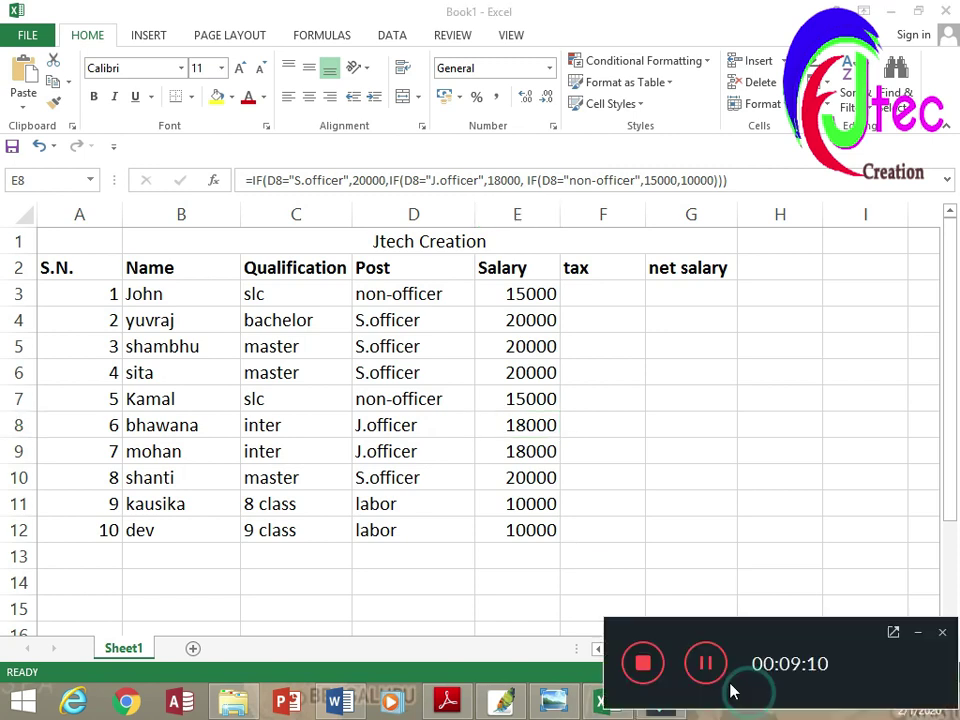
left_click(706, 664)
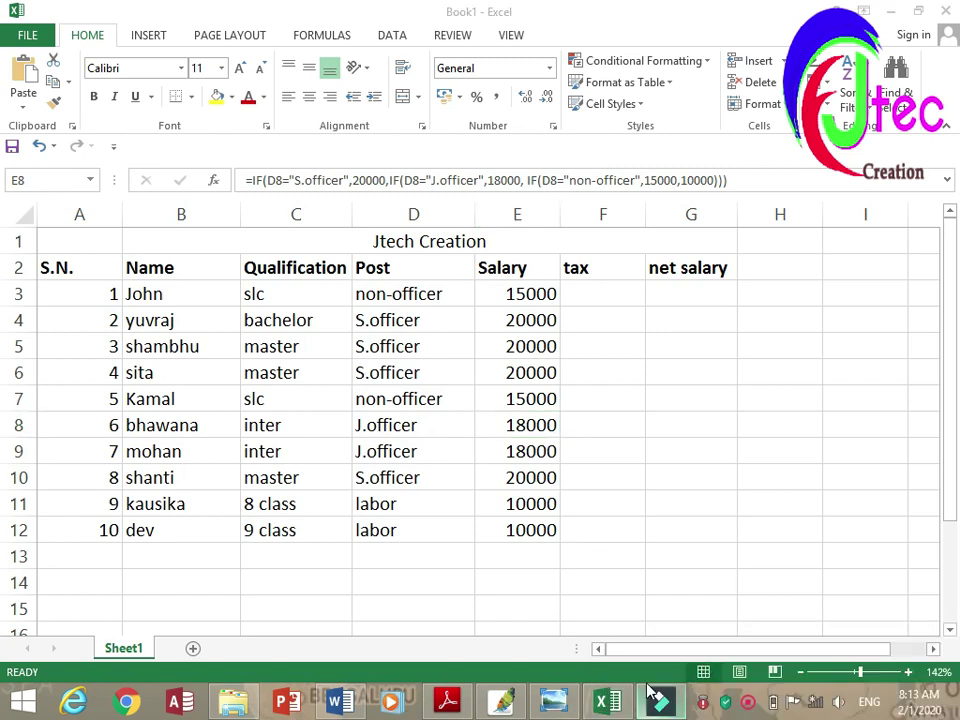
left_click(358, 705)
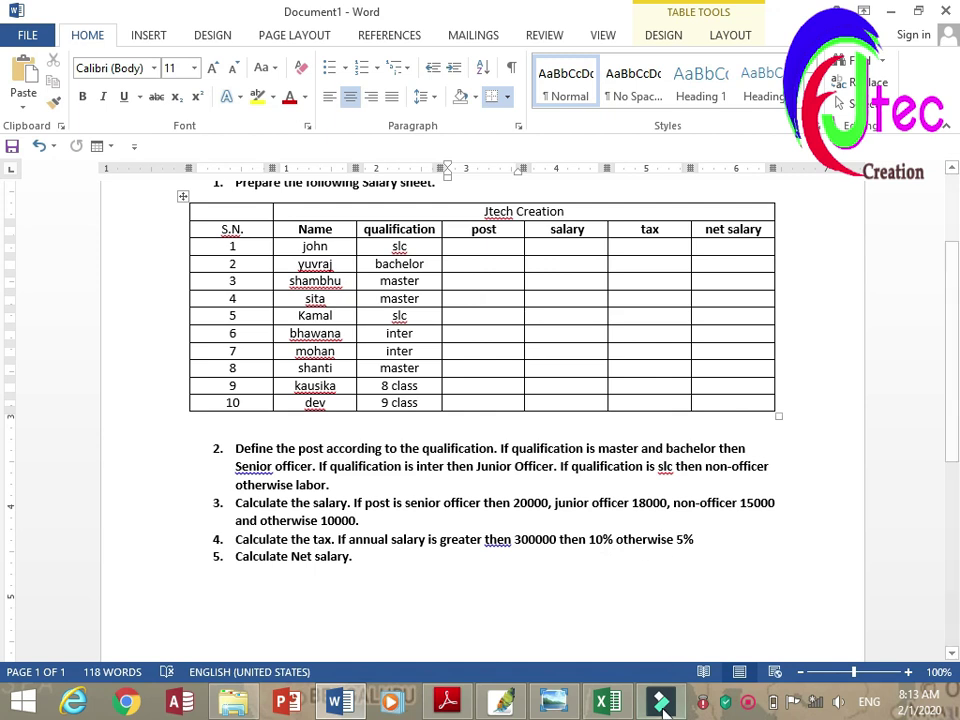
mouse_move(606, 701)
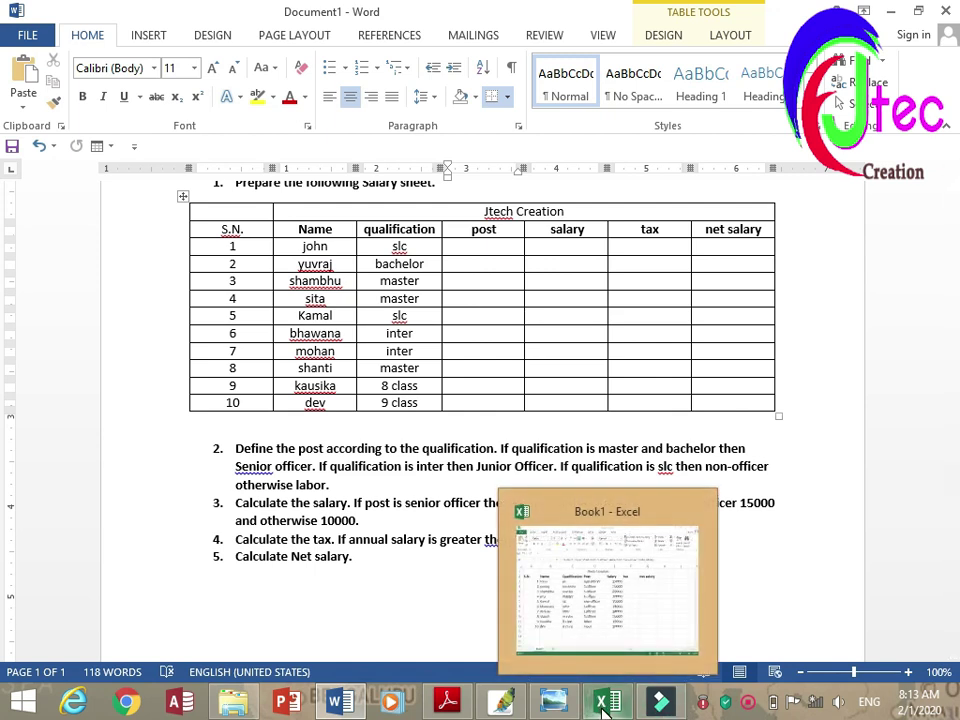
left_click(628, 632)
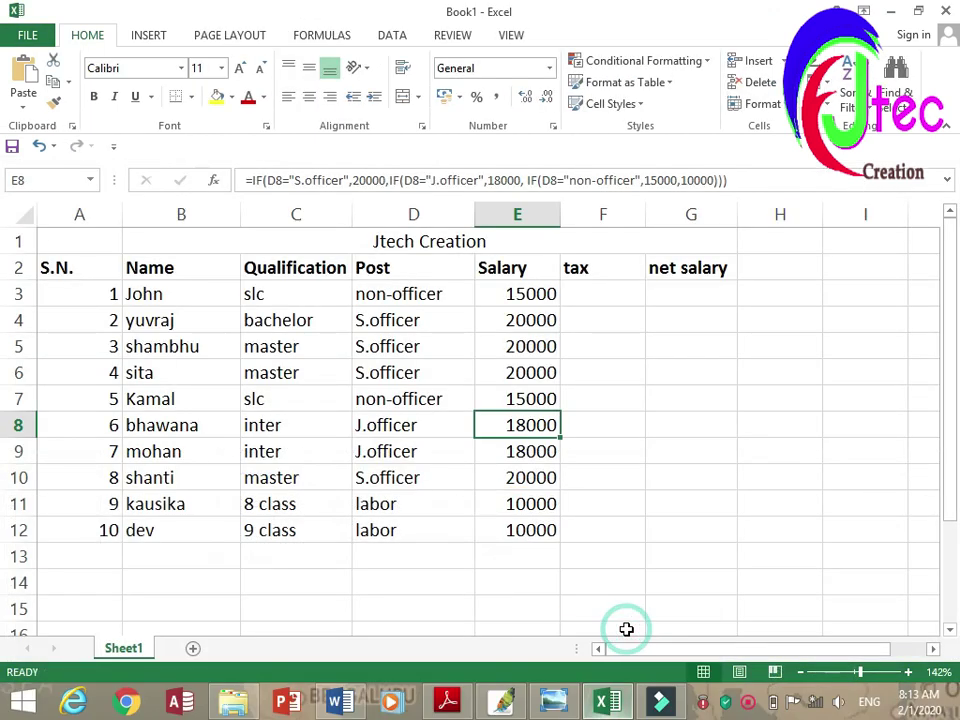
- Enter =IF(E3*12>=300000,E3*10%,E3*5%) in F3 and fill it down to F12
left_click(597, 296)
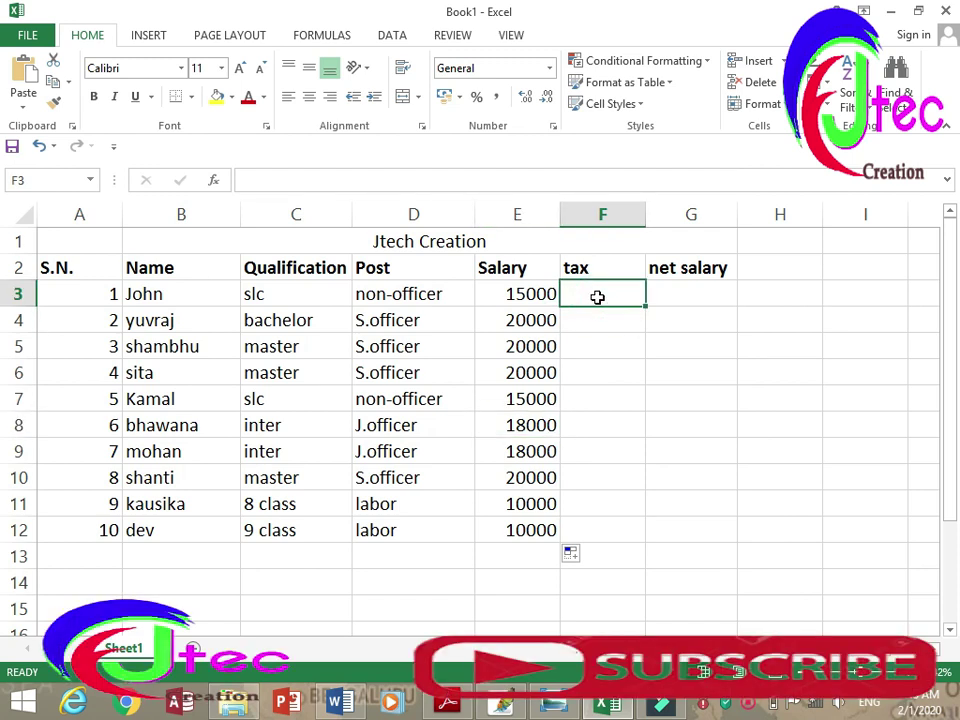
type("=if")
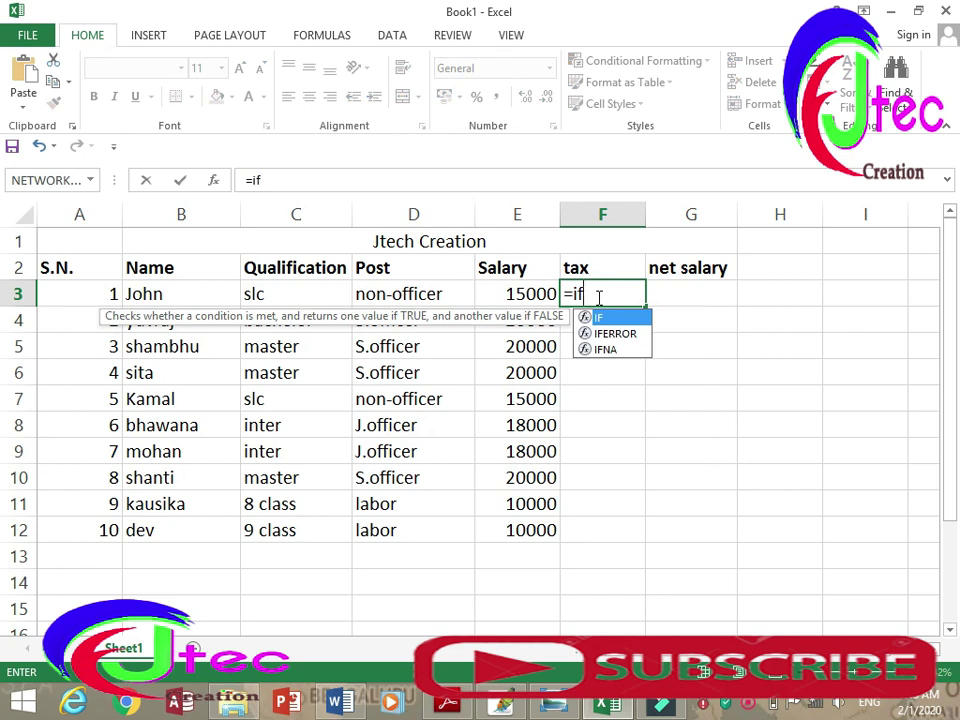
type("(")
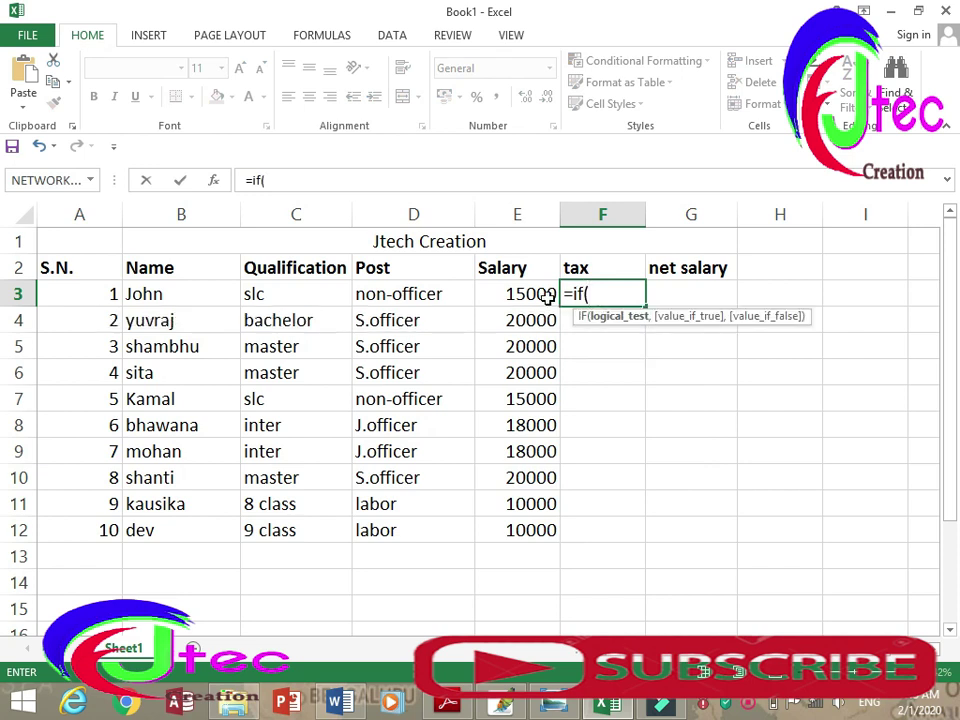
left_click(535, 294)
type("*12")
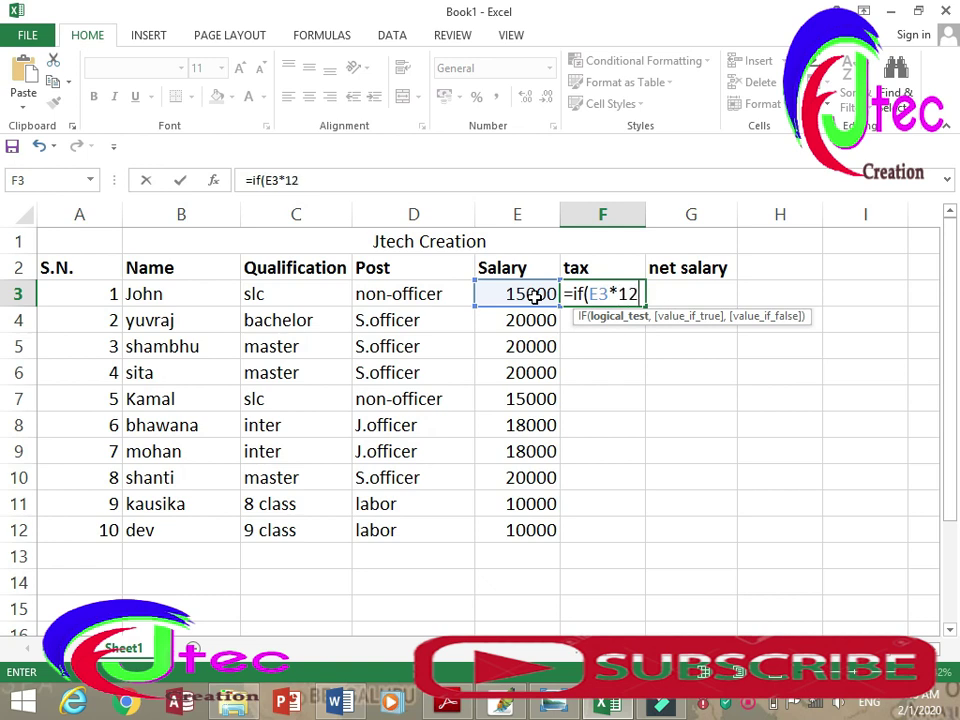
type(">=3")
type("00000")
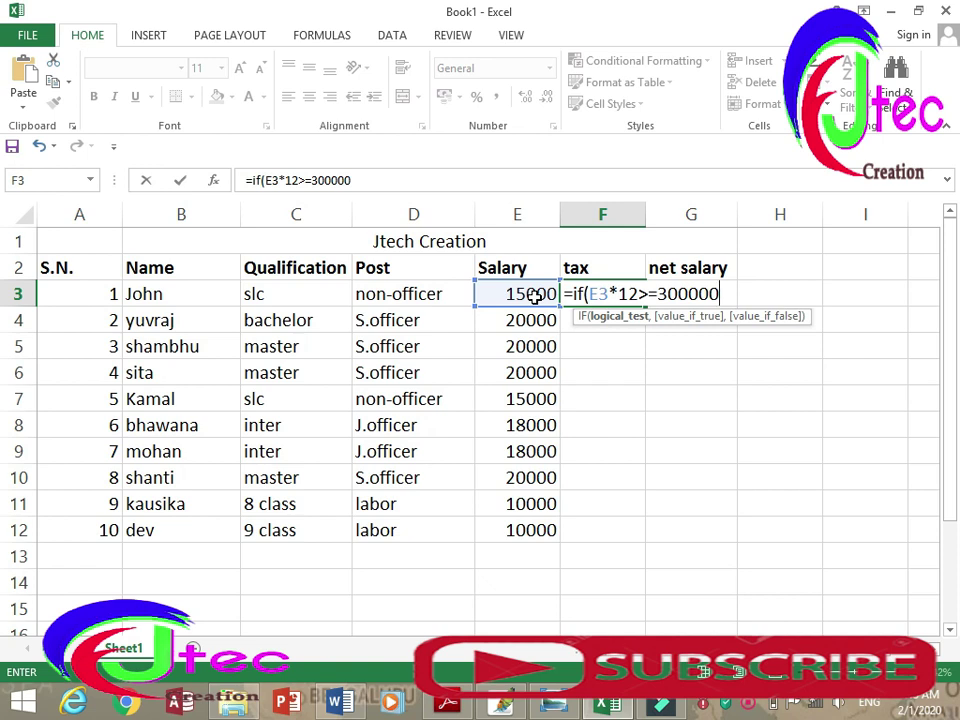
type(",")
left_click(537, 294)
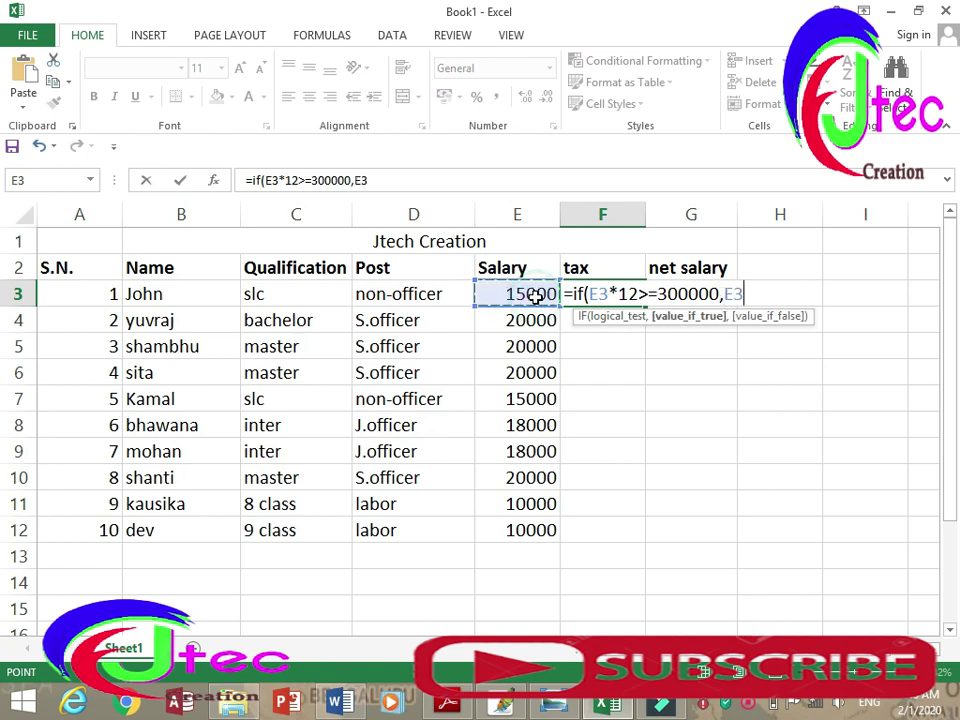
type("*10")
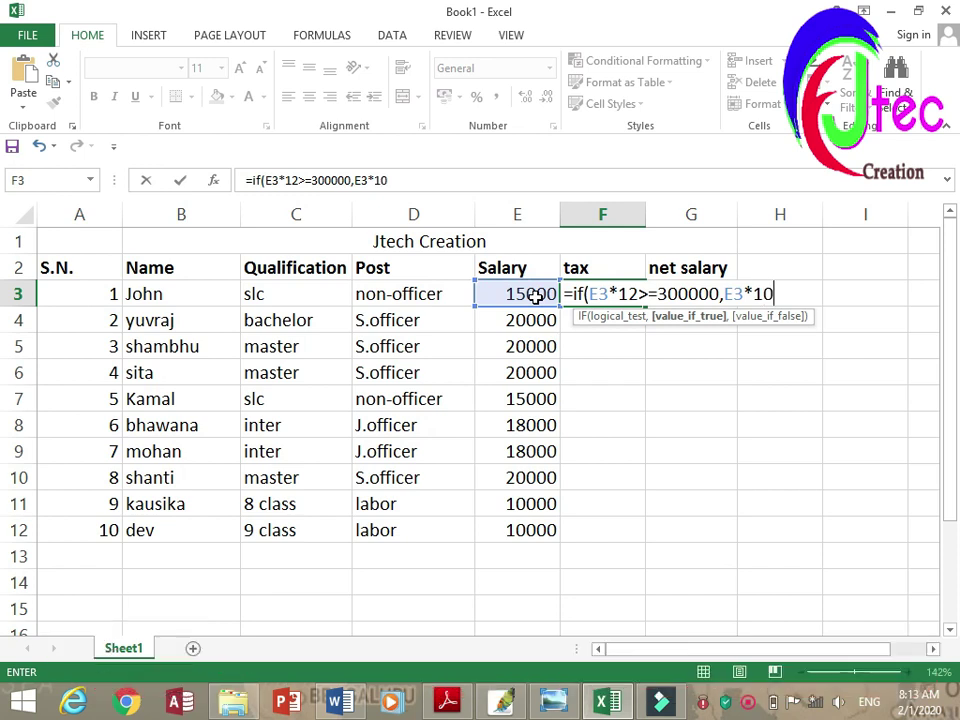
type("%")
type(",")
left_click(535, 294)
type("*5")
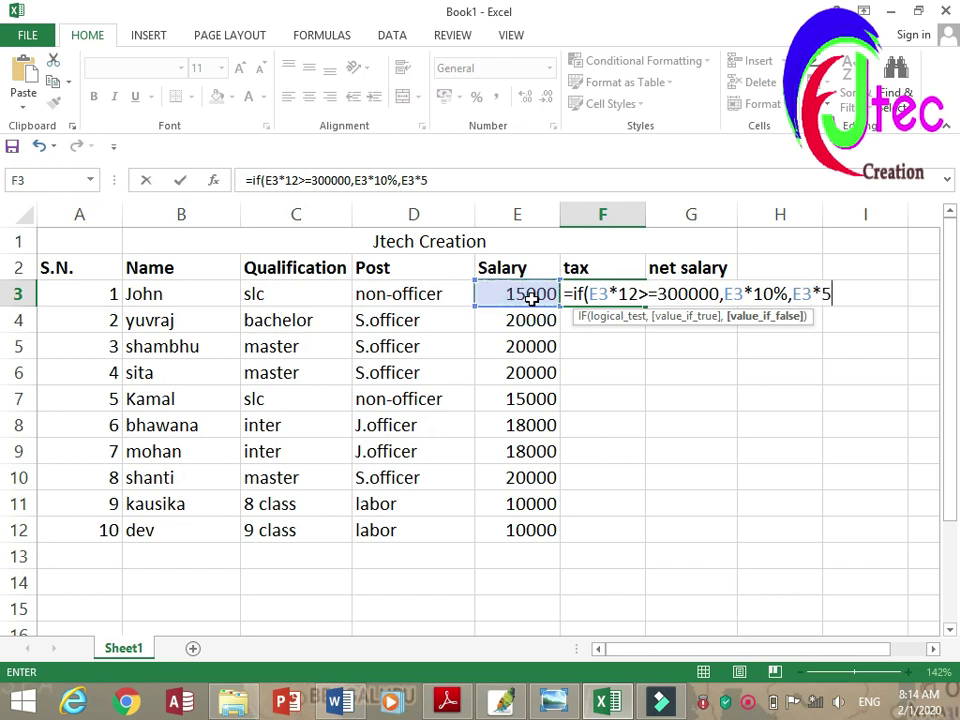
type("%")
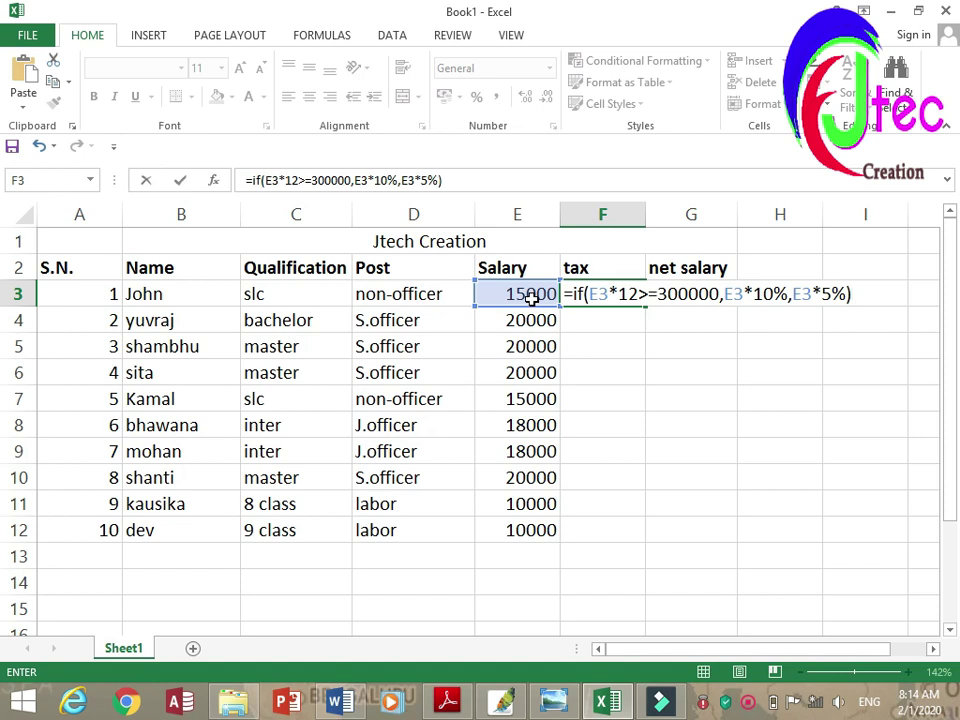
key("Return")
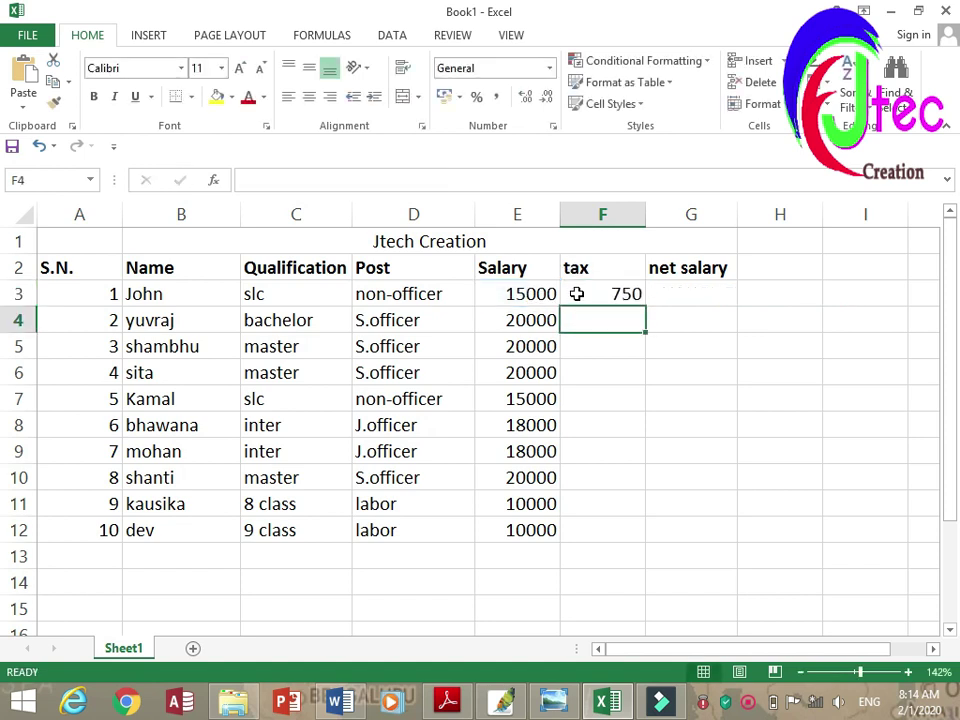
left_click(577, 294)
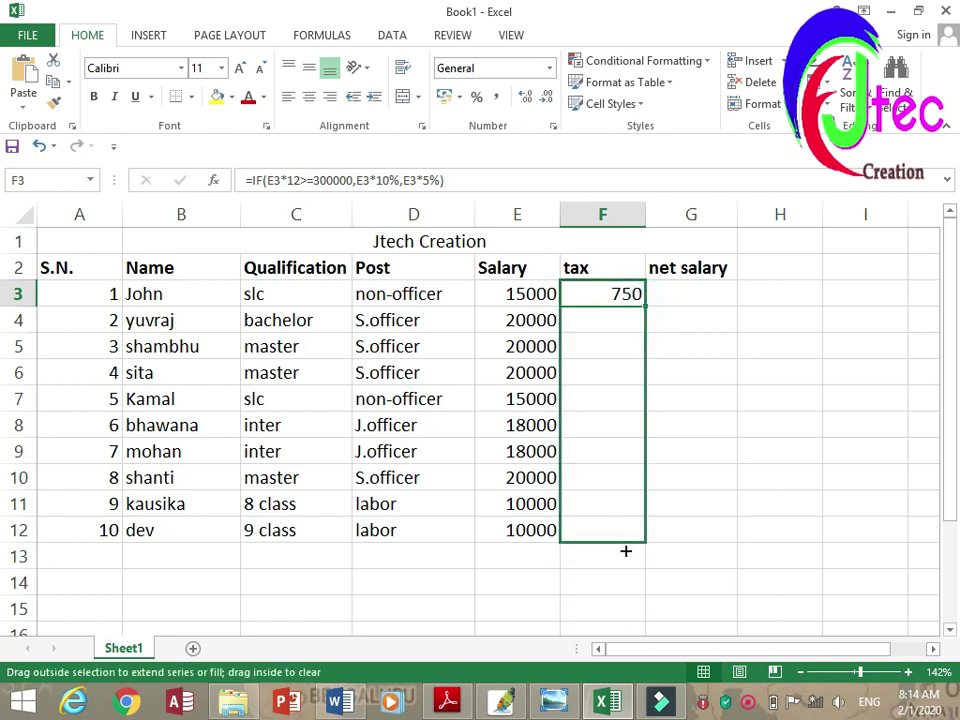
left_click_drag(648, 310, 626, 550)
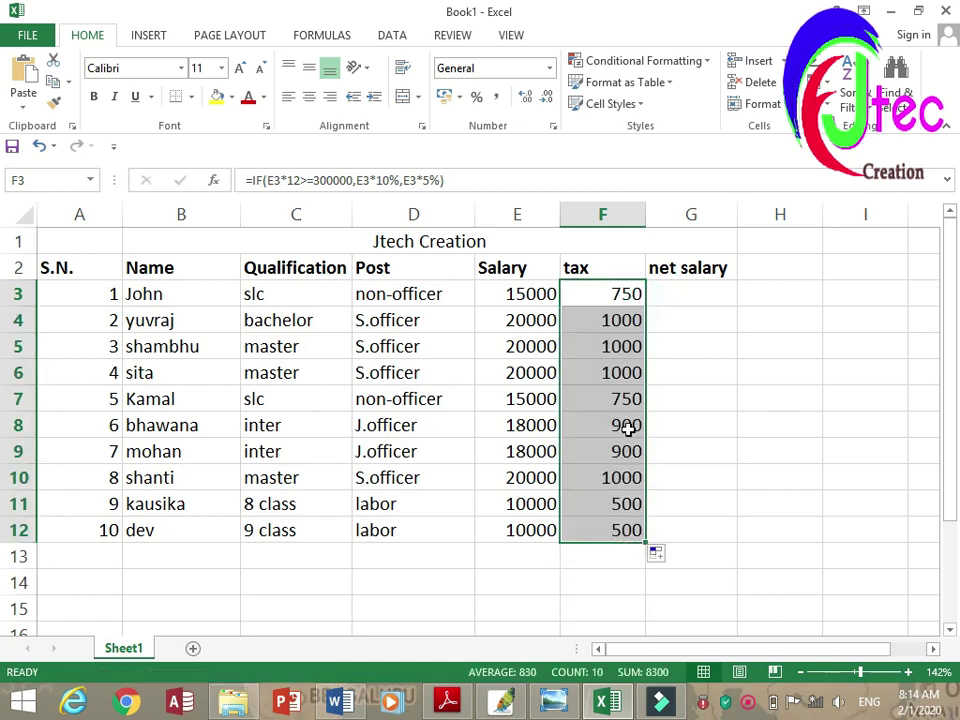
- Enter =E3-F3 in G3 and fill it down to G12 for each employee's net salary
left_click(695, 298)
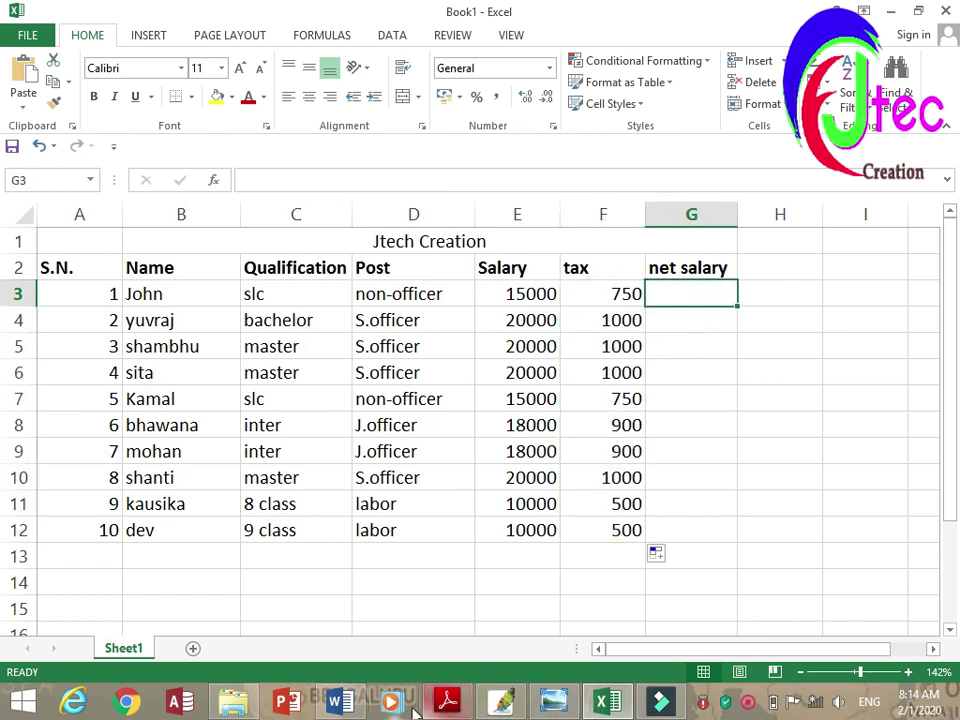
left_click(340, 702)
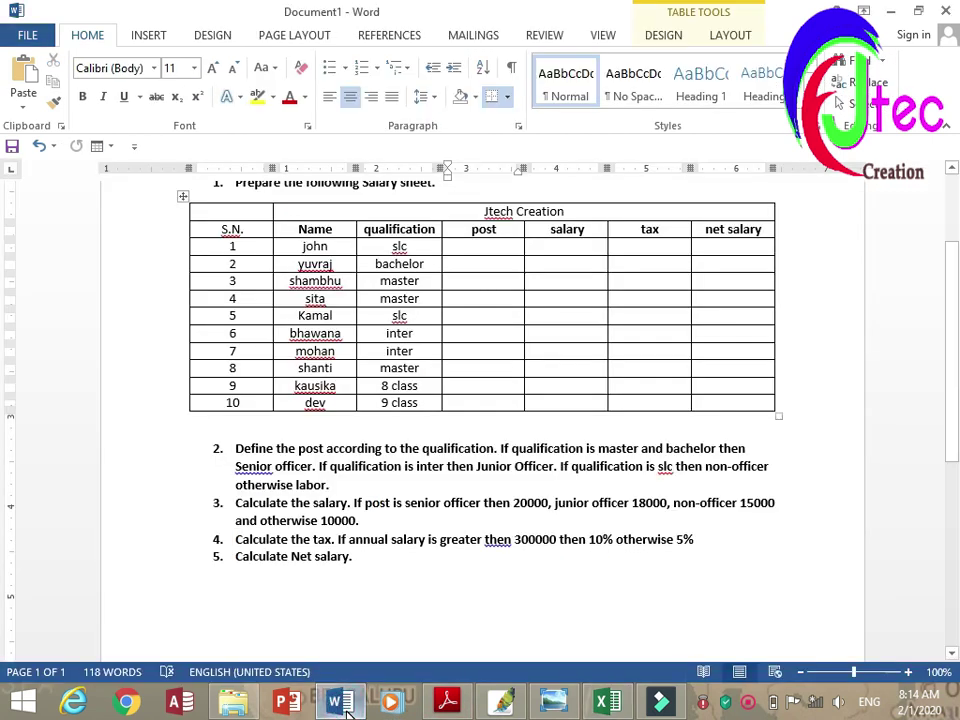
left_click(340, 702)
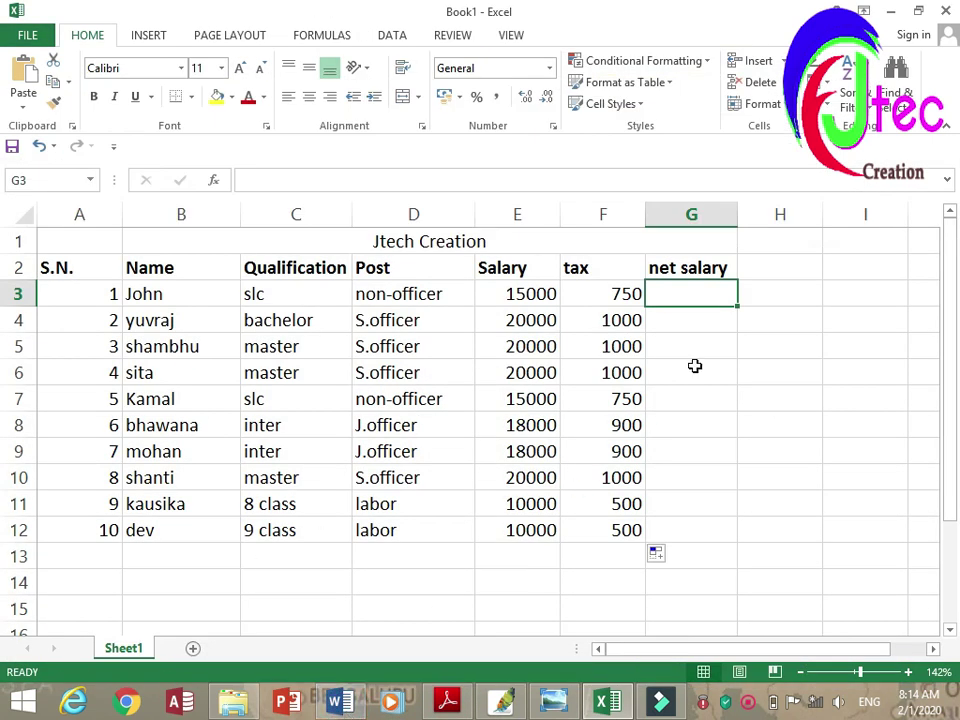
type("=")
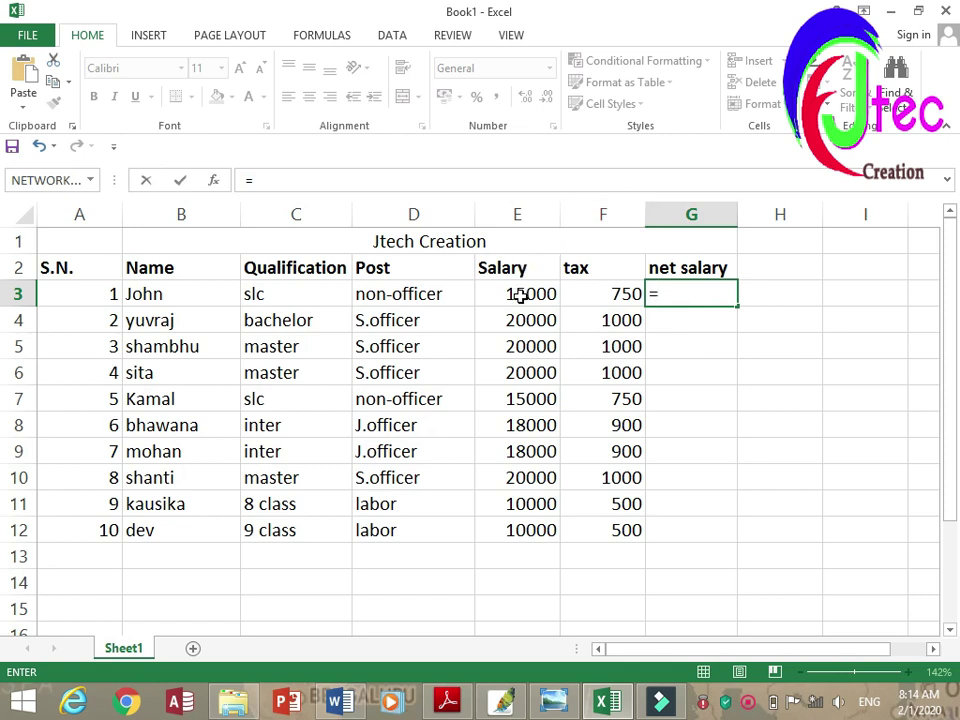
left_click(520, 297)
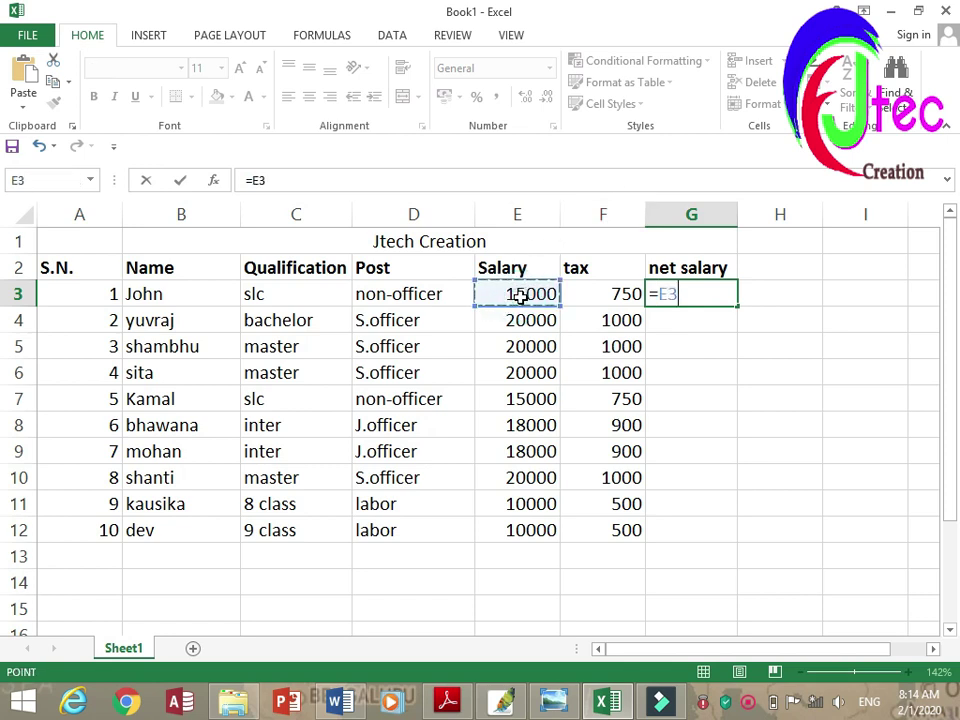
type("-")
left_click(590, 295)
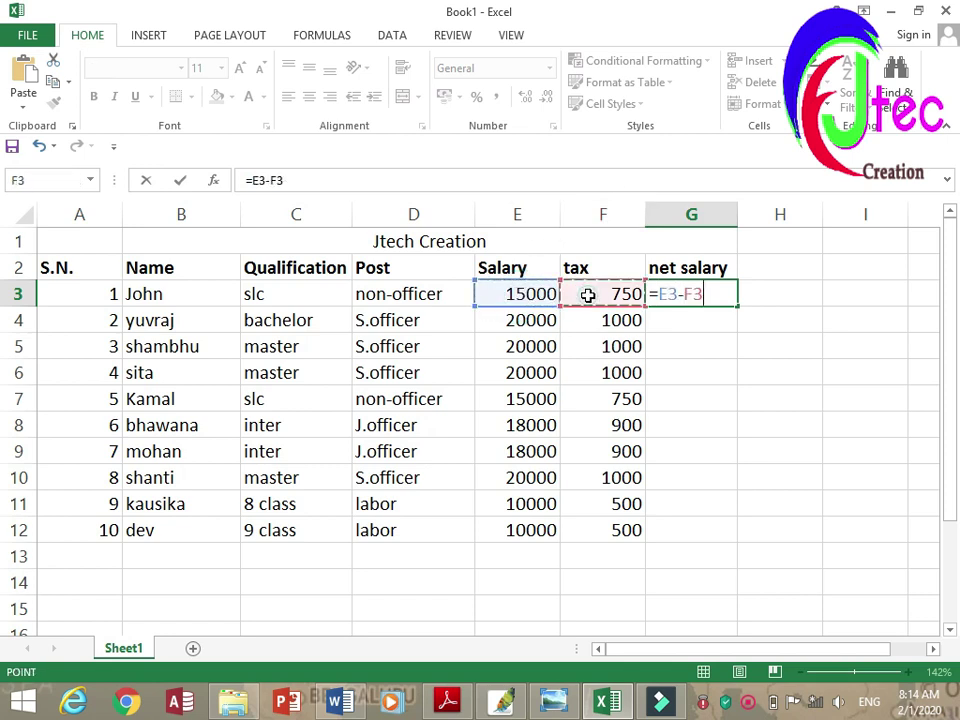
key("Return")
mouse_move(668, 300)
left_mouse_down()
mouse_move(733, 316)
mouse_move(709, 302)
mouse_move(694, 536)
left_mouse_up()
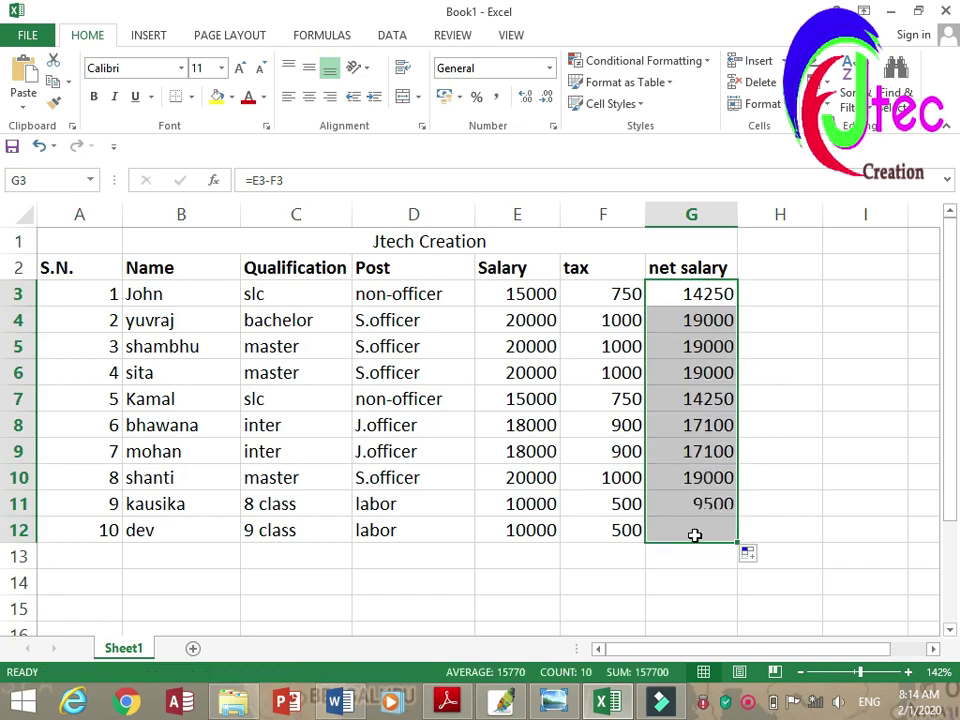
left_click(93, 270)
- Apply All Borders to the salary table A1:G12 and deselect it to check the borders
left_click_drag(93, 270, 576, 522)
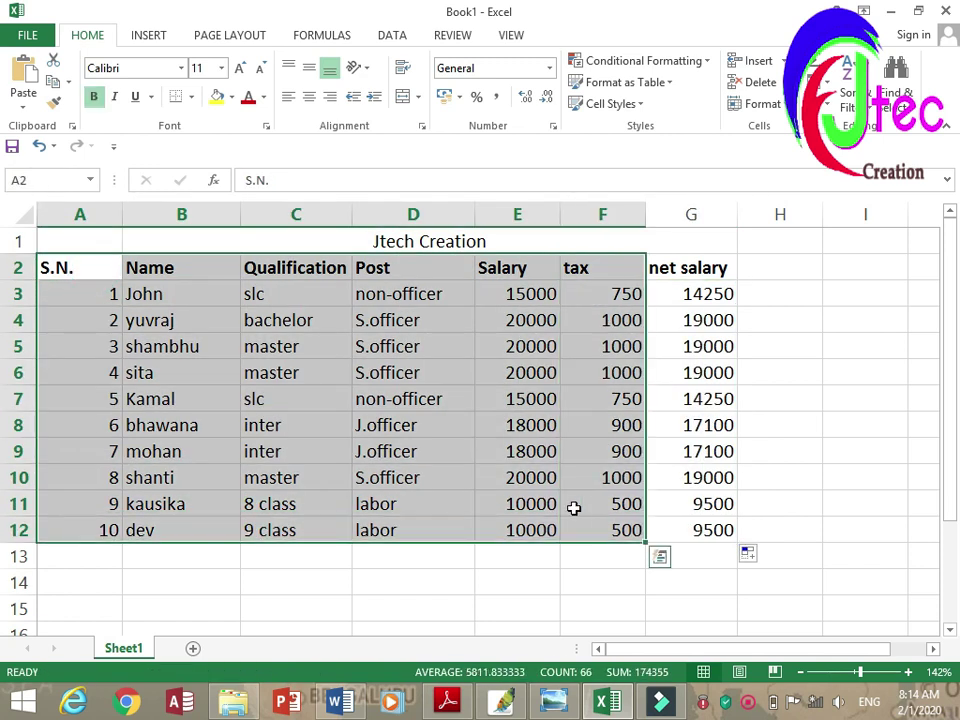
mouse_move(81, 241)
left_mouse_down()
mouse_move(648, 502)
mouse_move(649, 527)
left_mouse_up()
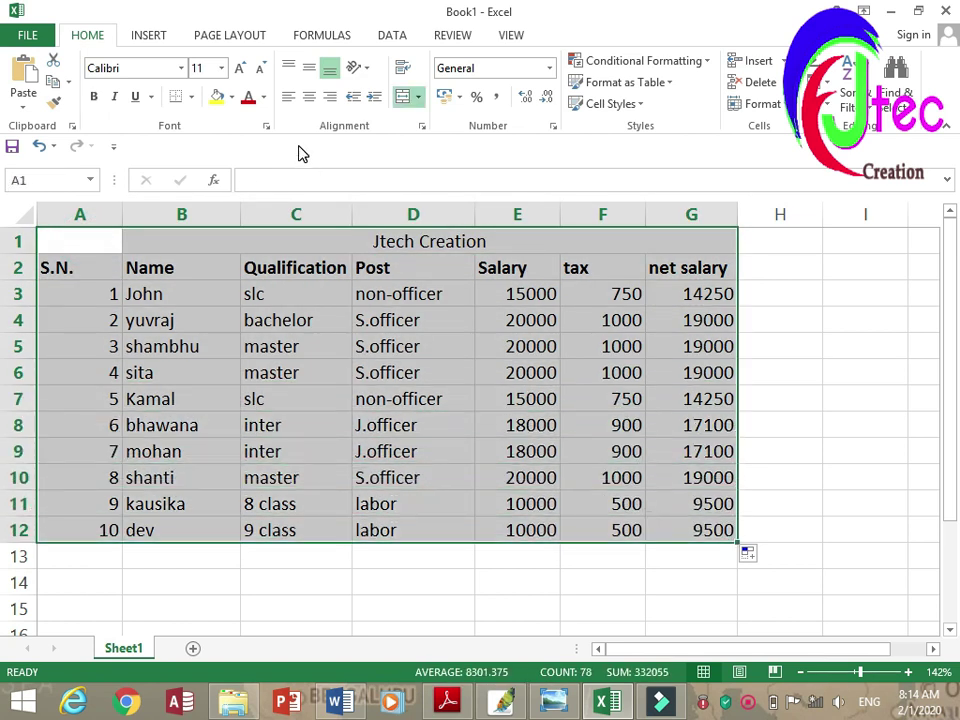
left_click(191, 97)
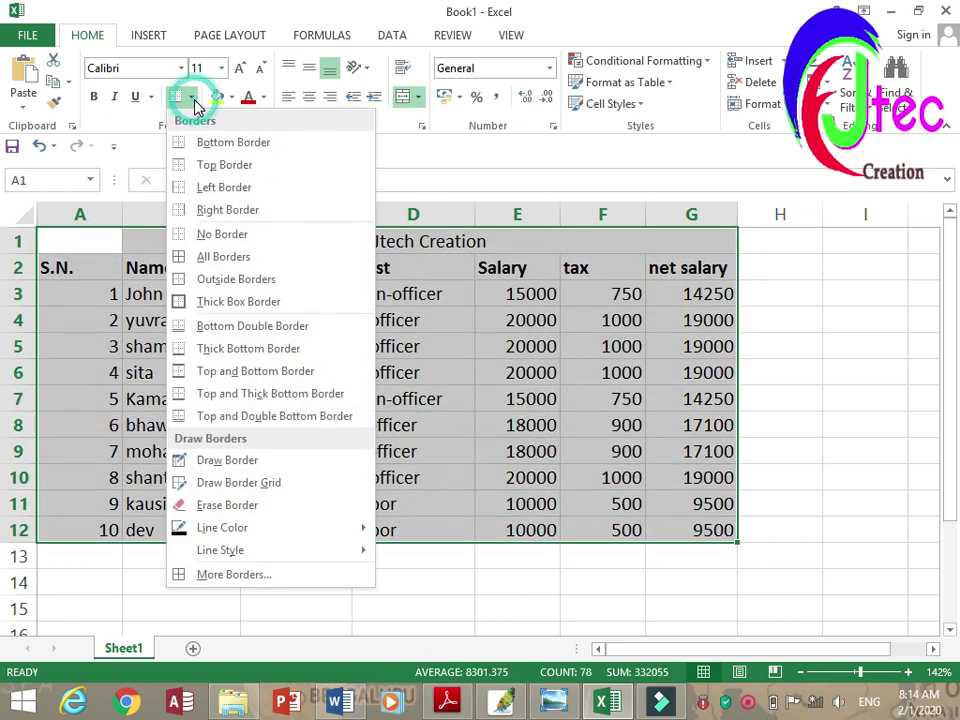
left_click(198, 262)
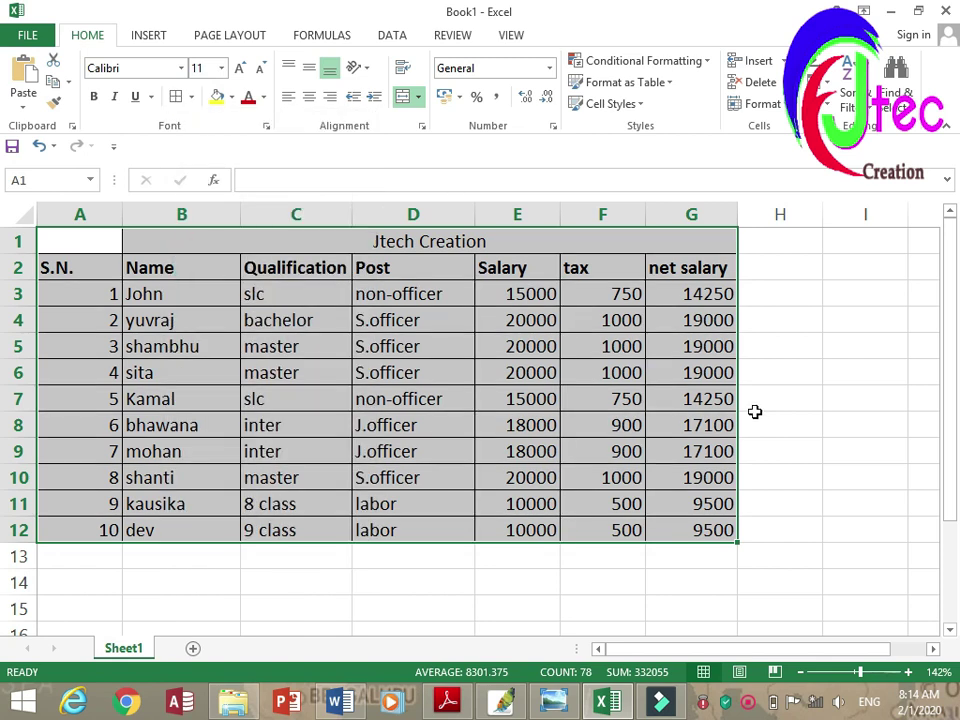
left_click(781, 388)
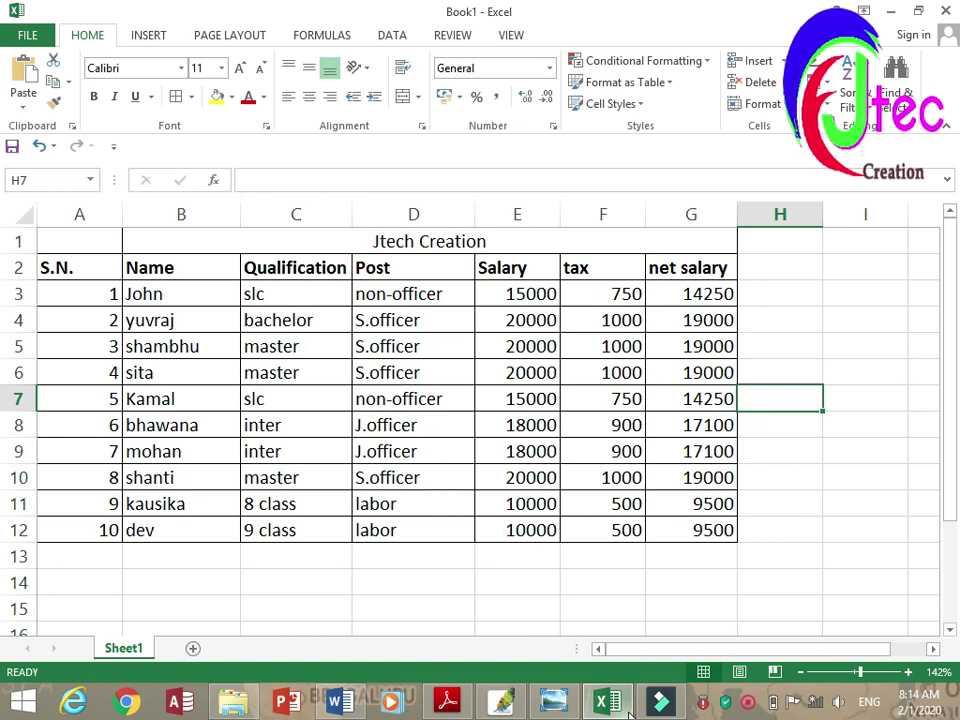
left_click(750, 706)
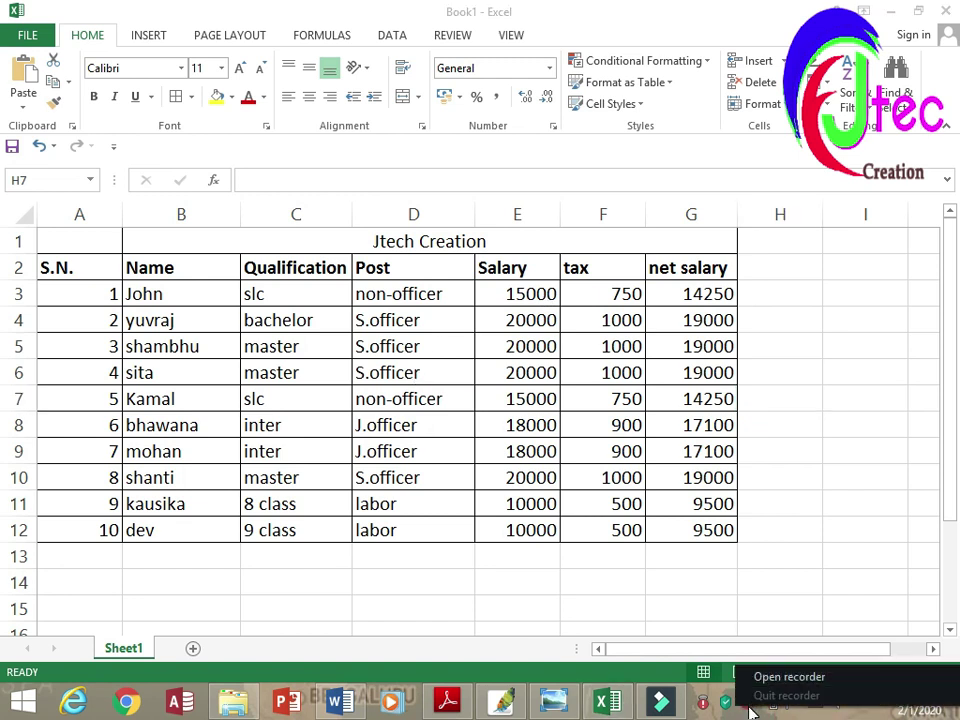
left_click(768, 686)
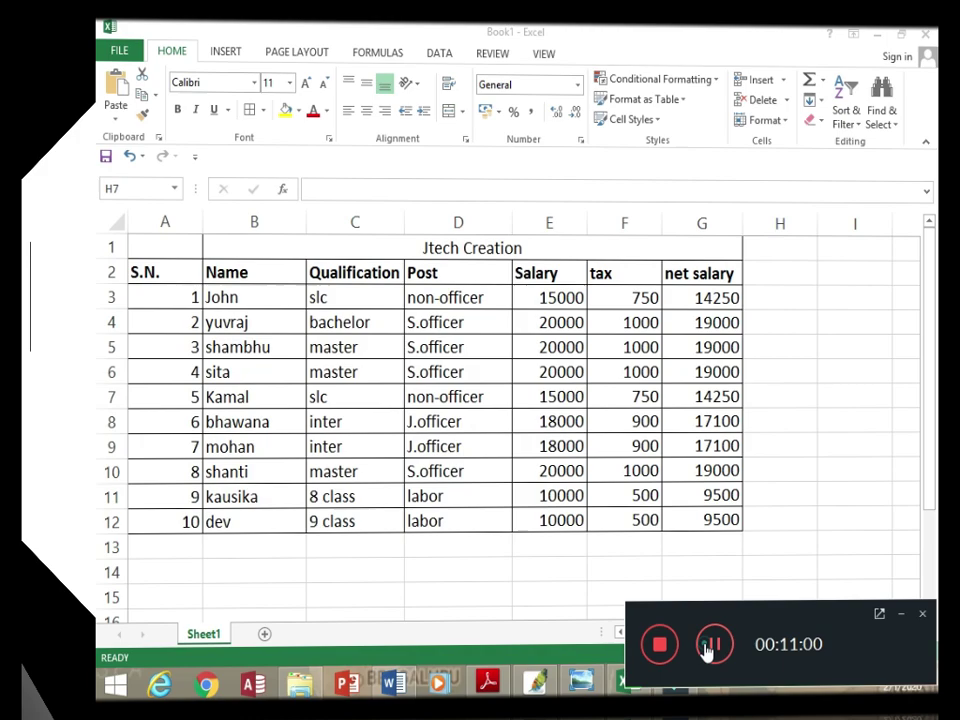